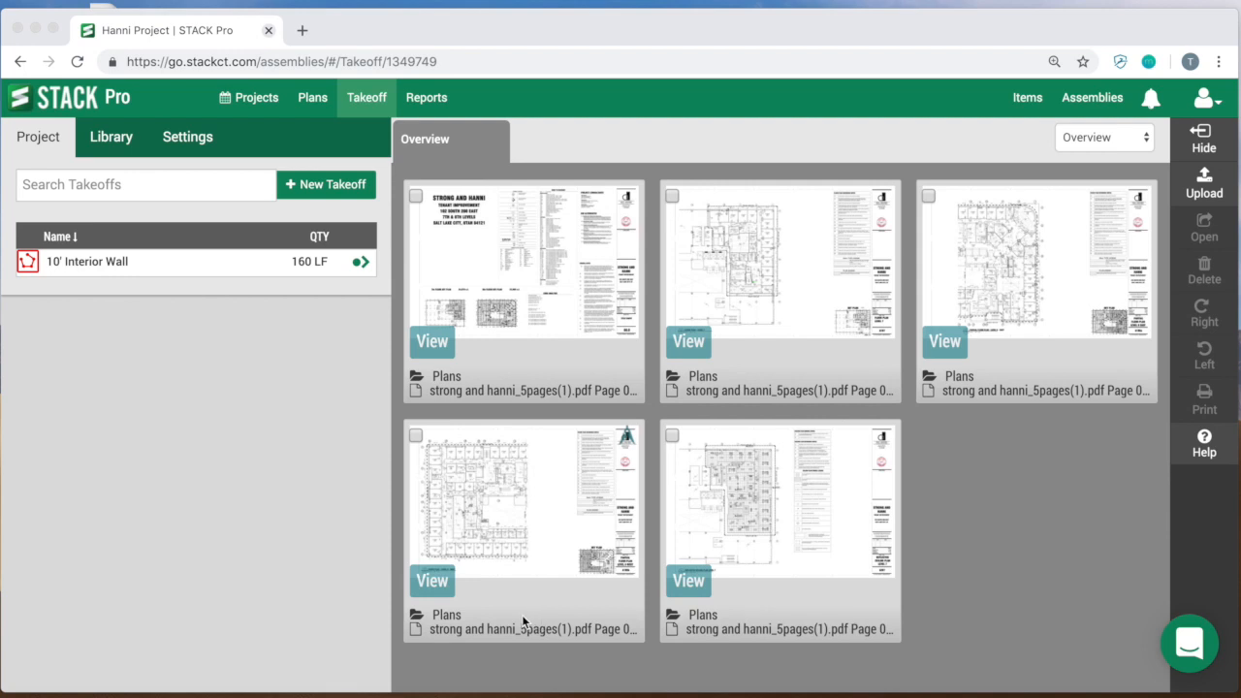
Step: Open the Floor Plan Level 7 sheet and start Autoname for the project's plans
click(774, 270)
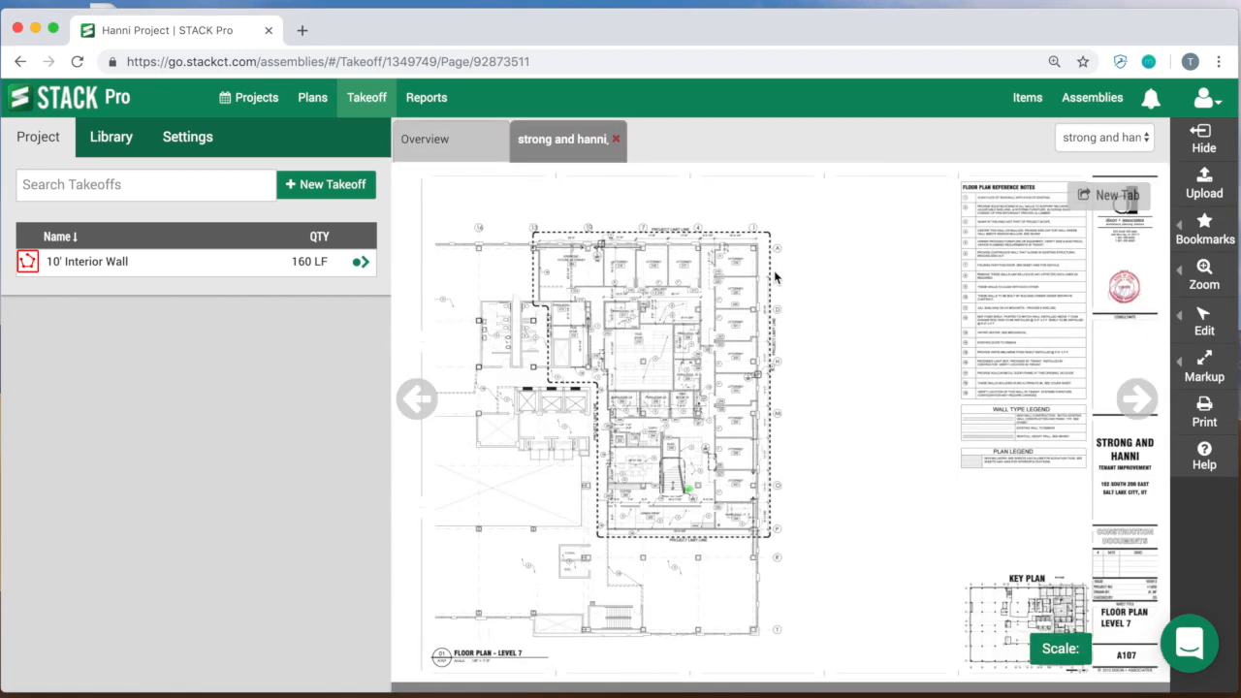
drag(908, 519, 557, 279)
drag(680, 354, 606, 381)
scroll(567, 367, up, 5)
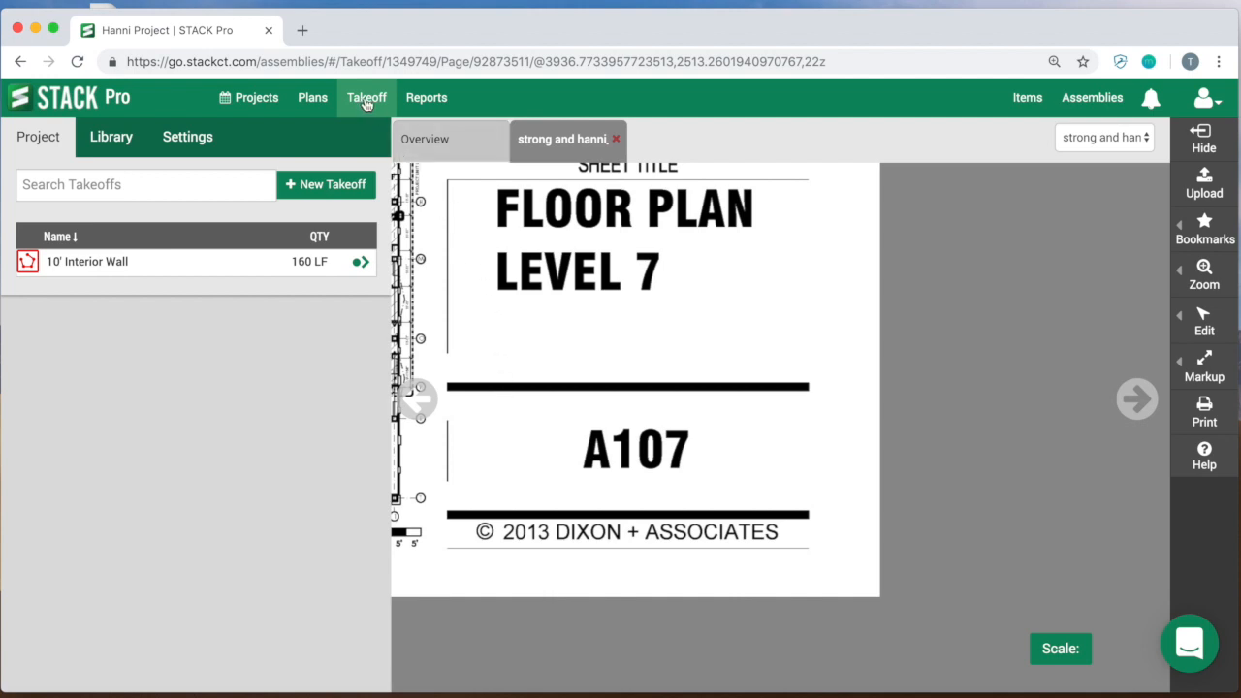
click(312, 101)
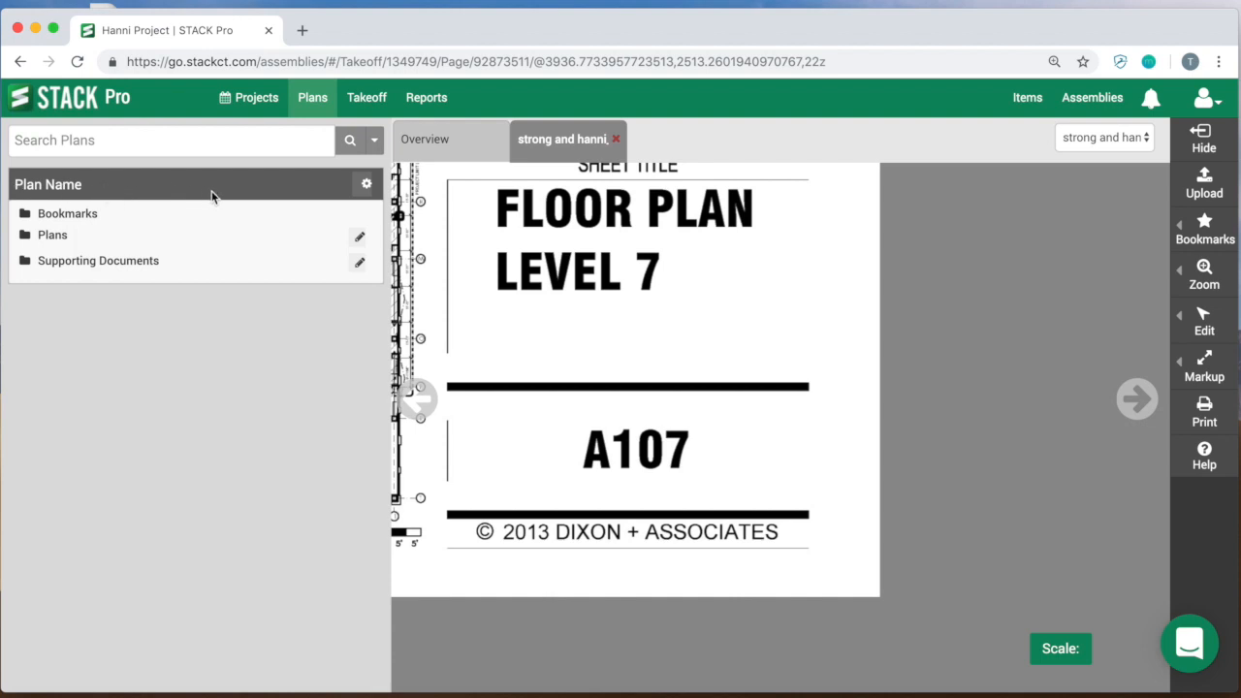
click(366, 185)
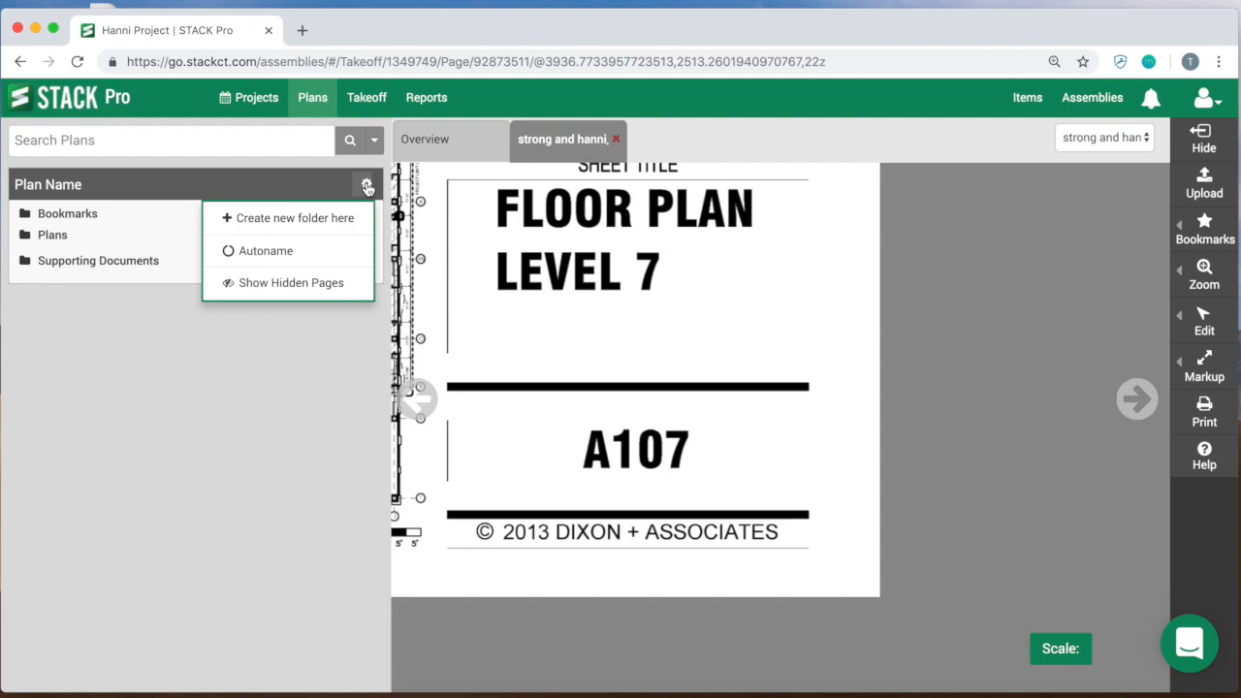
click(291, 249)
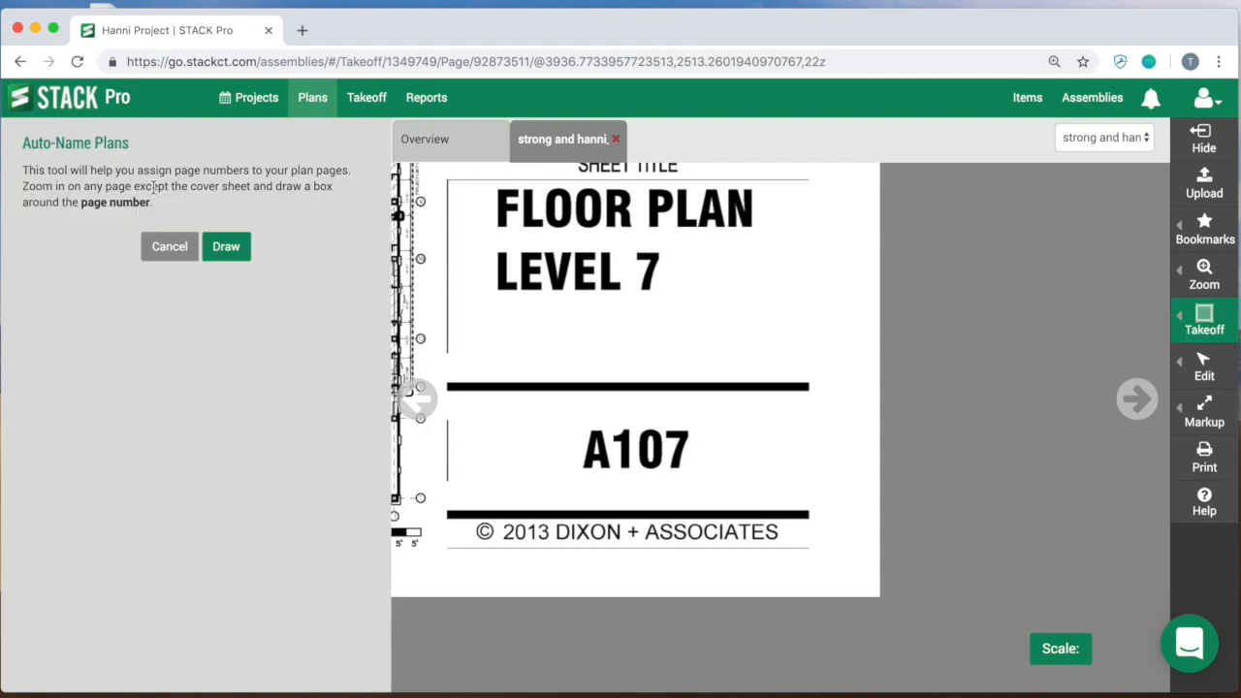
Step: Box the page number A107 in the title block and run auto-naming with Left to Right text alignment
drag(643, 450, 721, 344)
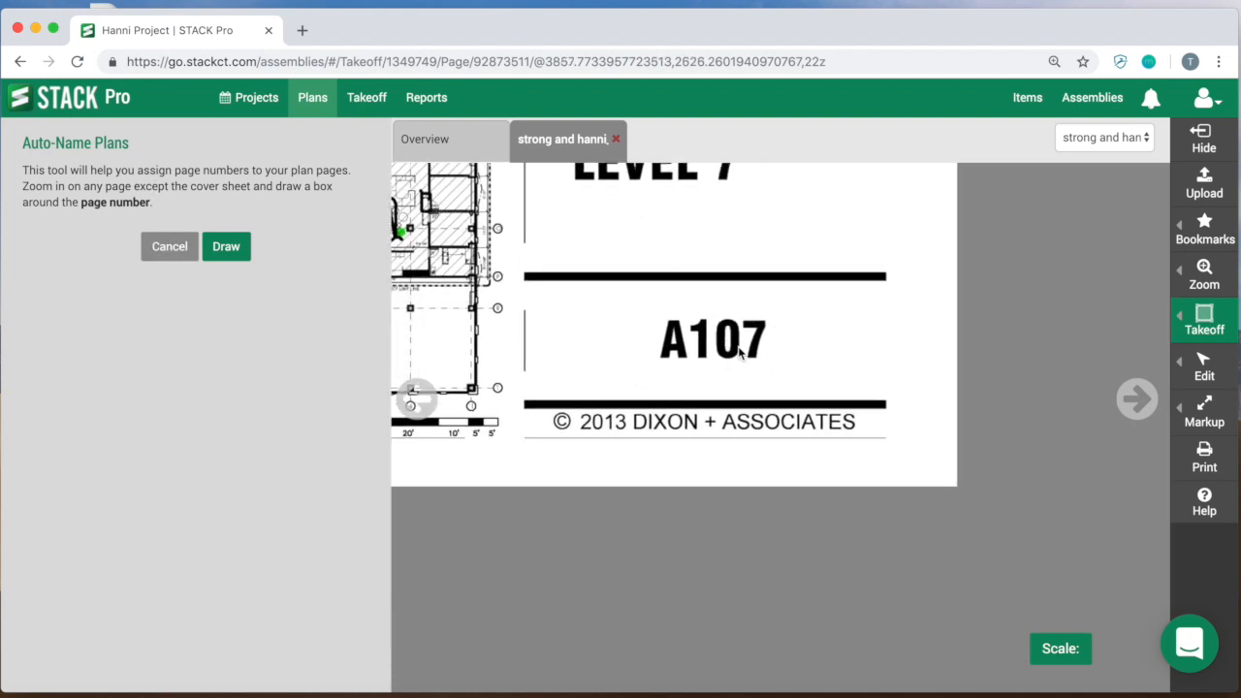
scroll(739, 355, up, 2)
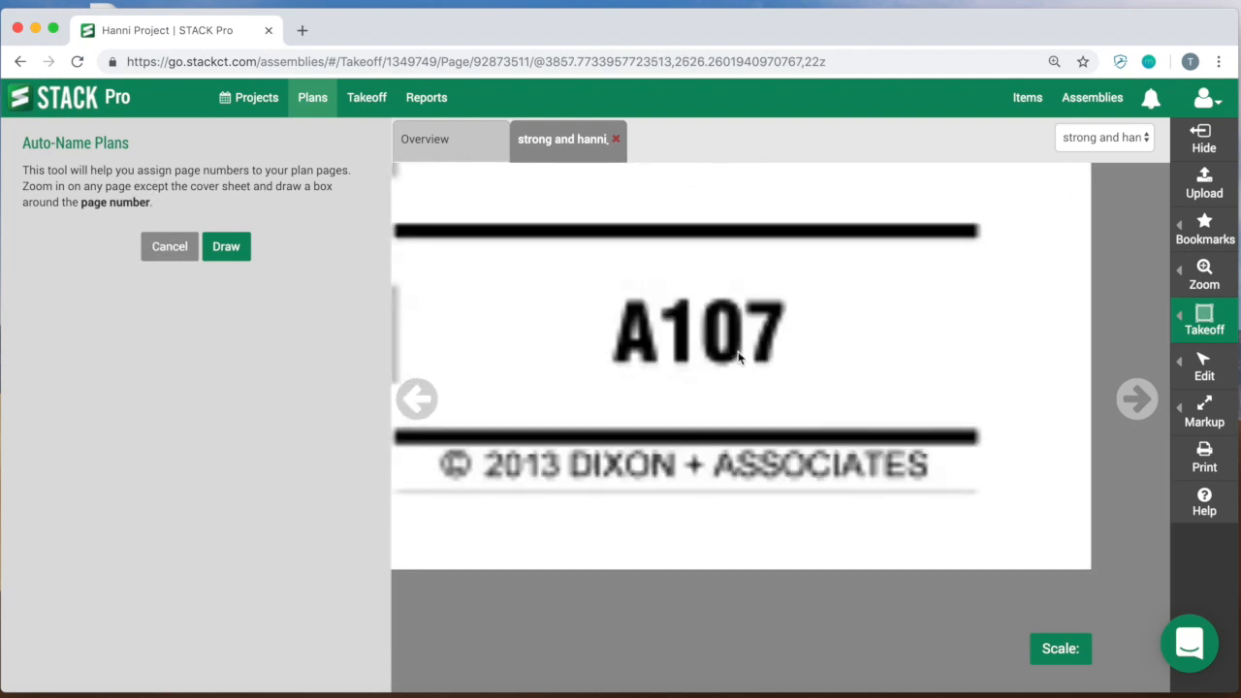
click(225, 250)
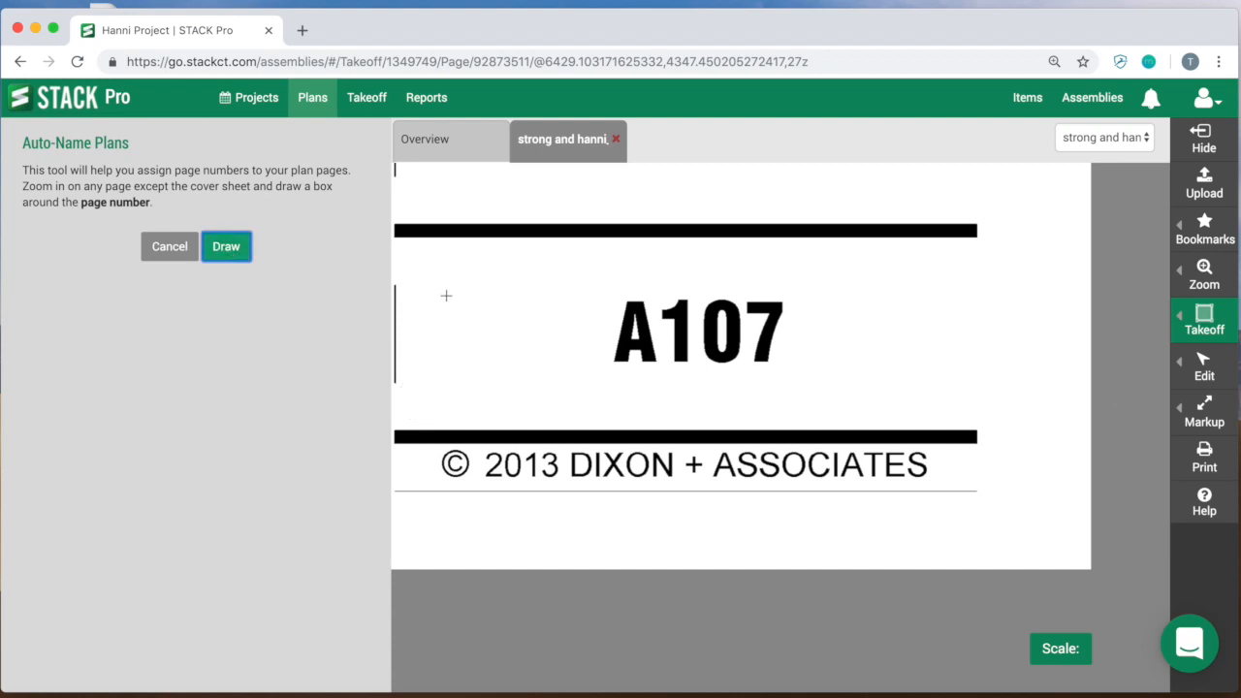
mouse_move(450, 261)
mouse_down()
mouse_move(523, 301)
mouse_move(939, 399)
mouse_up()
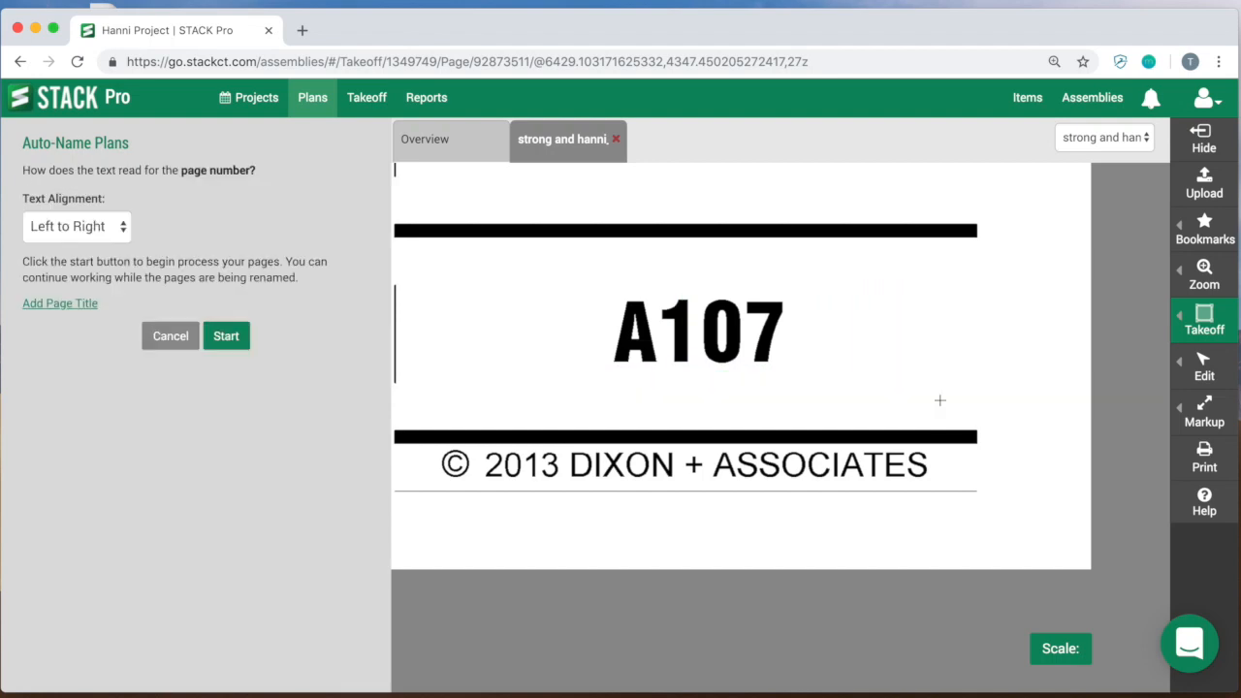
click(229, 337)
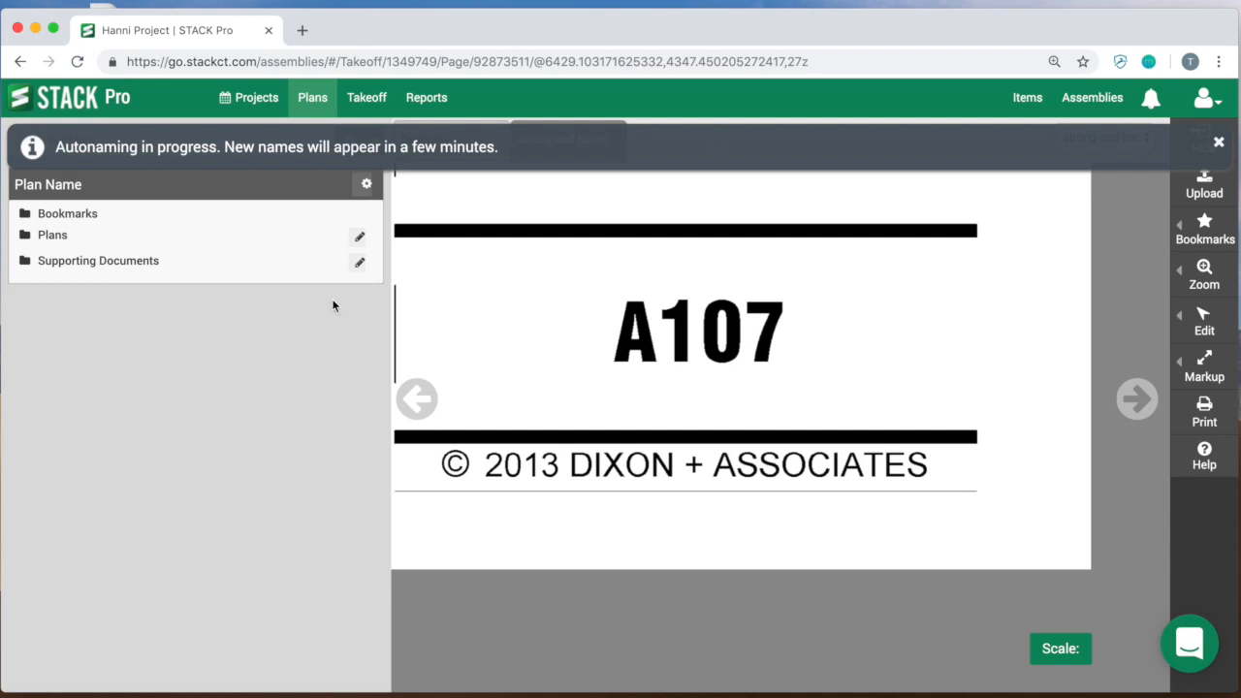
click(1219, 142)
Step: Return to the plan overview, list the pages in the Plans folder and close the open sheet
click(471, 151)
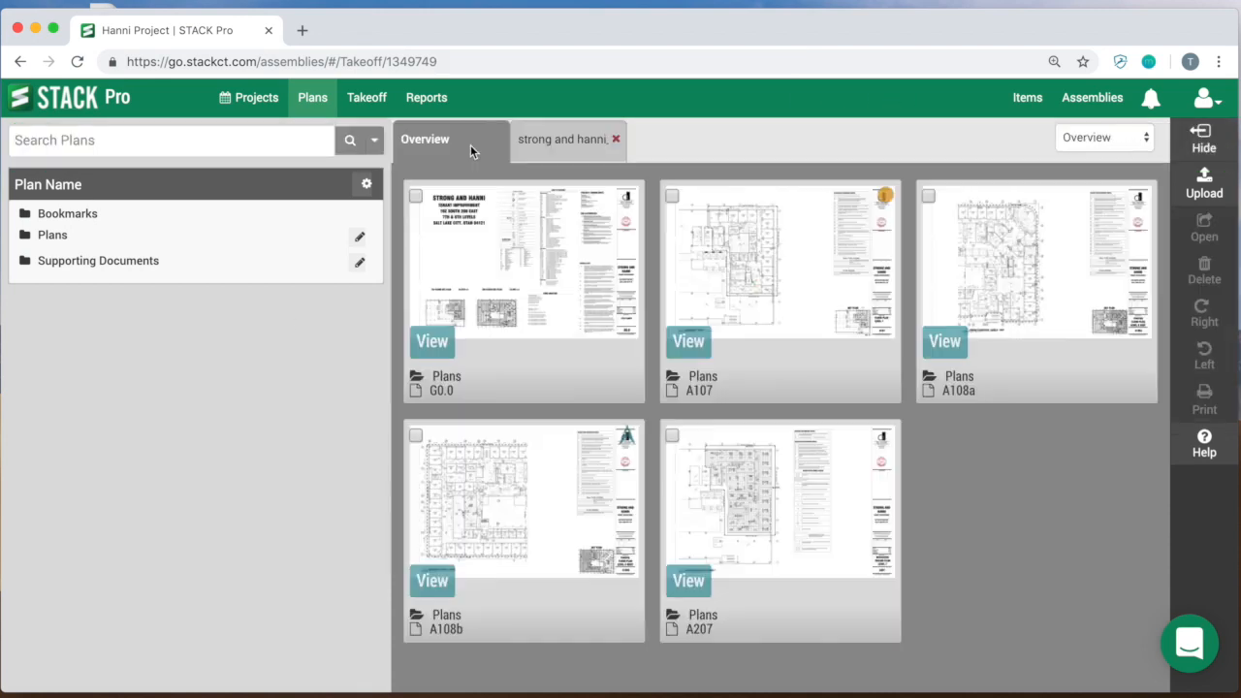
click(52, 235)
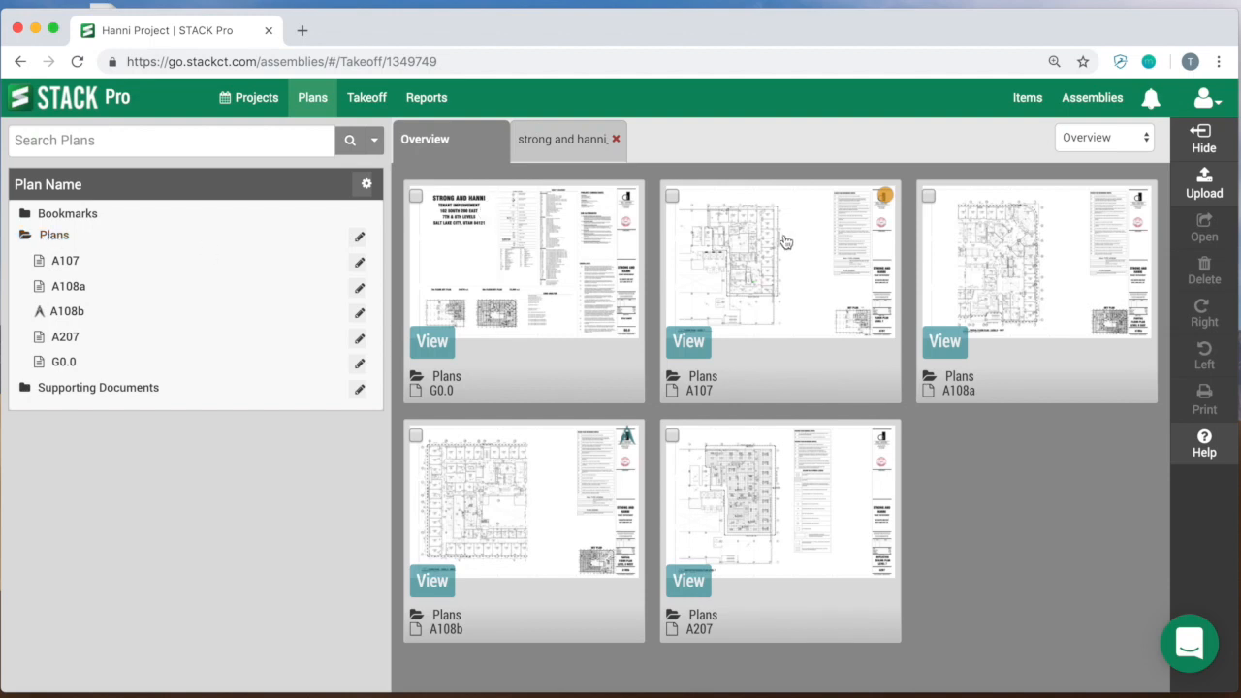
click(617, 139)
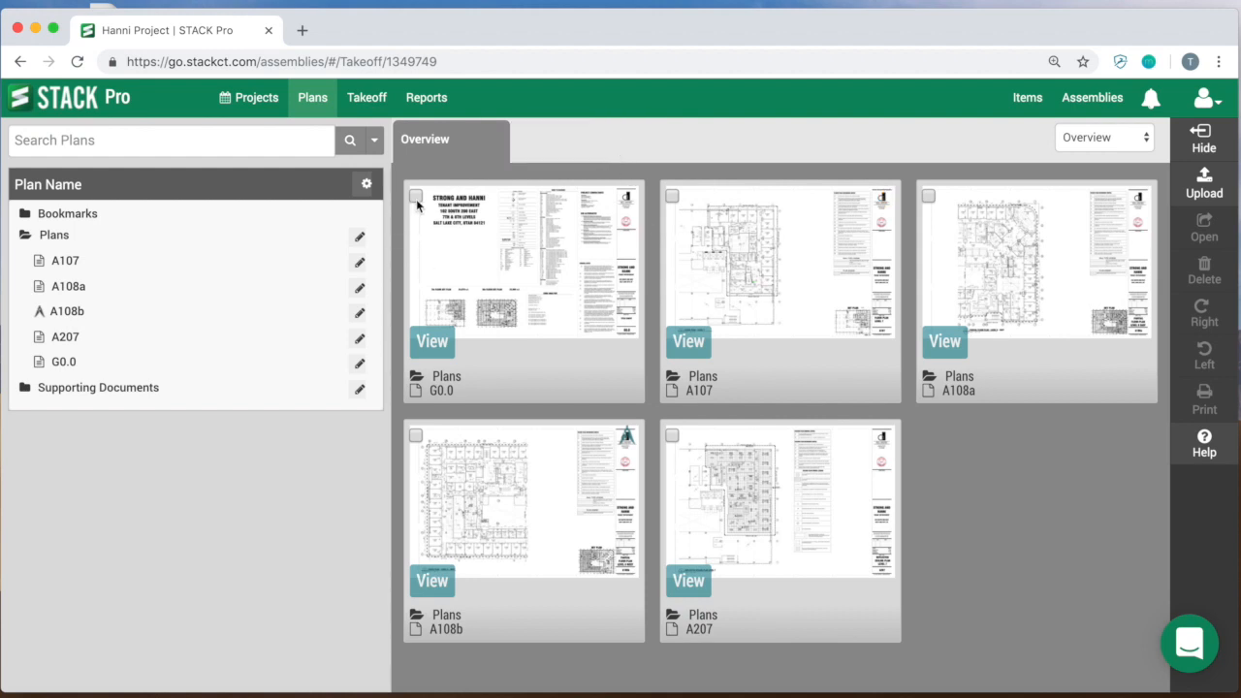
Step: Open plans G0.0, A108b and A108a together in separate tabs, and open A107 as well
click(416, 197)
click(415, 435)
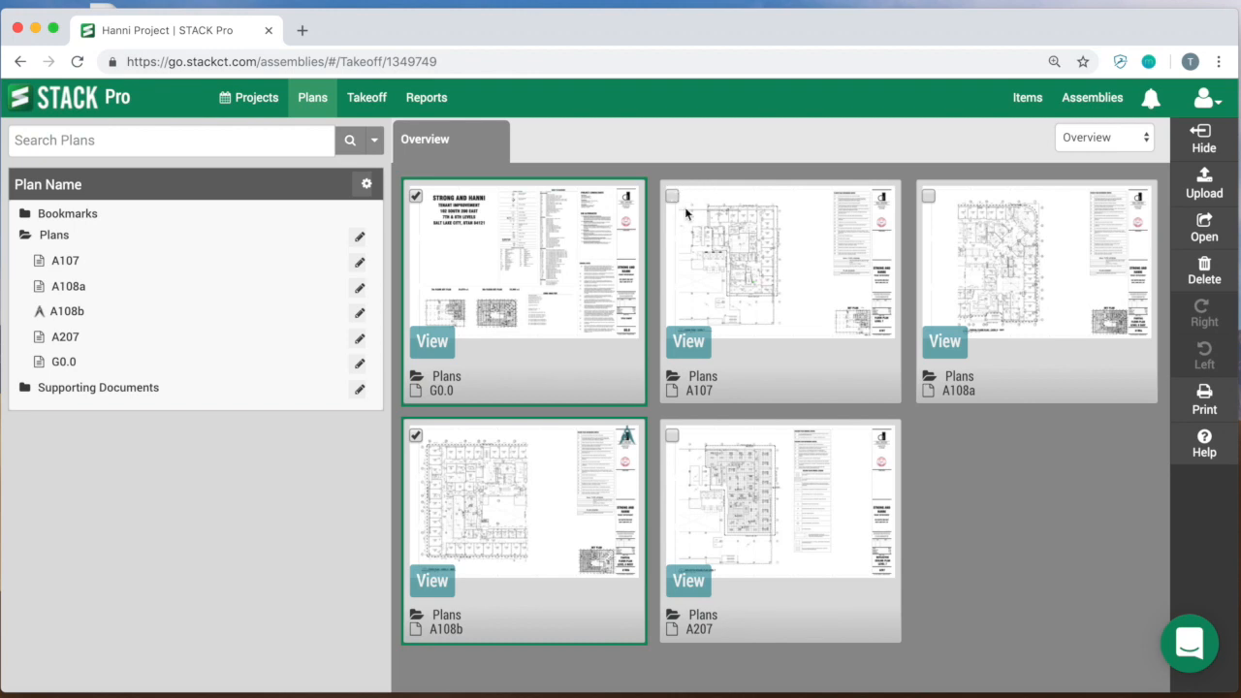
click(928, 197)
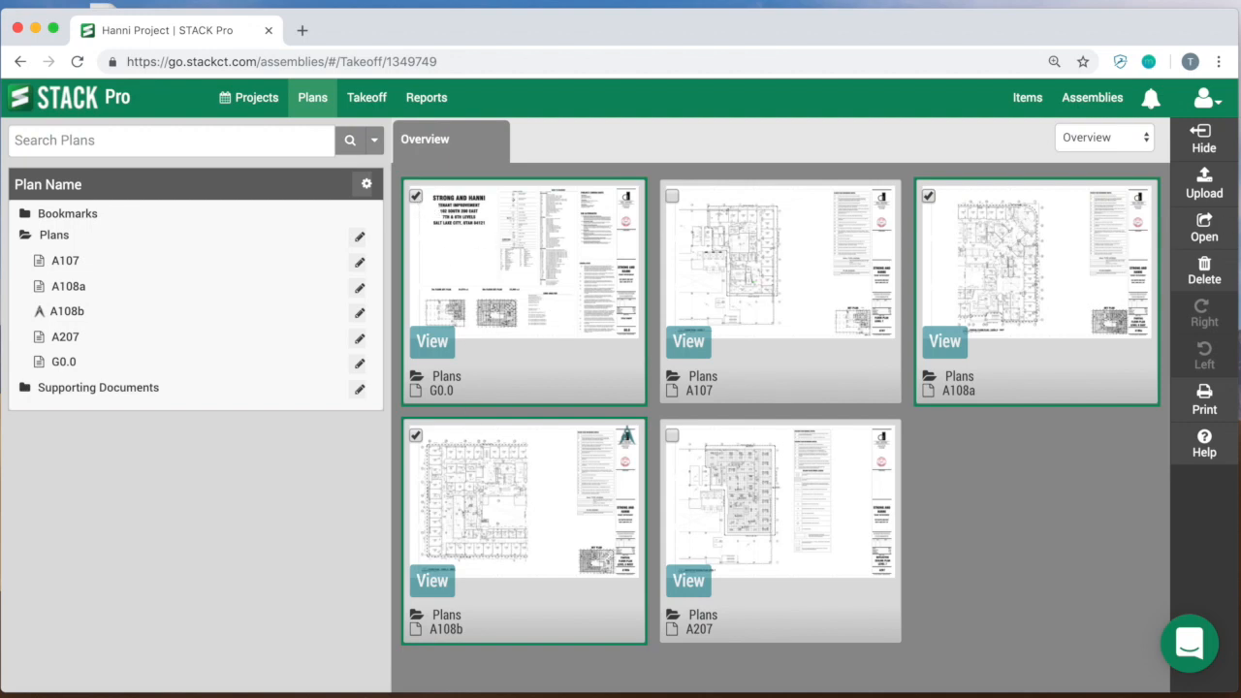
click(1204, 229)
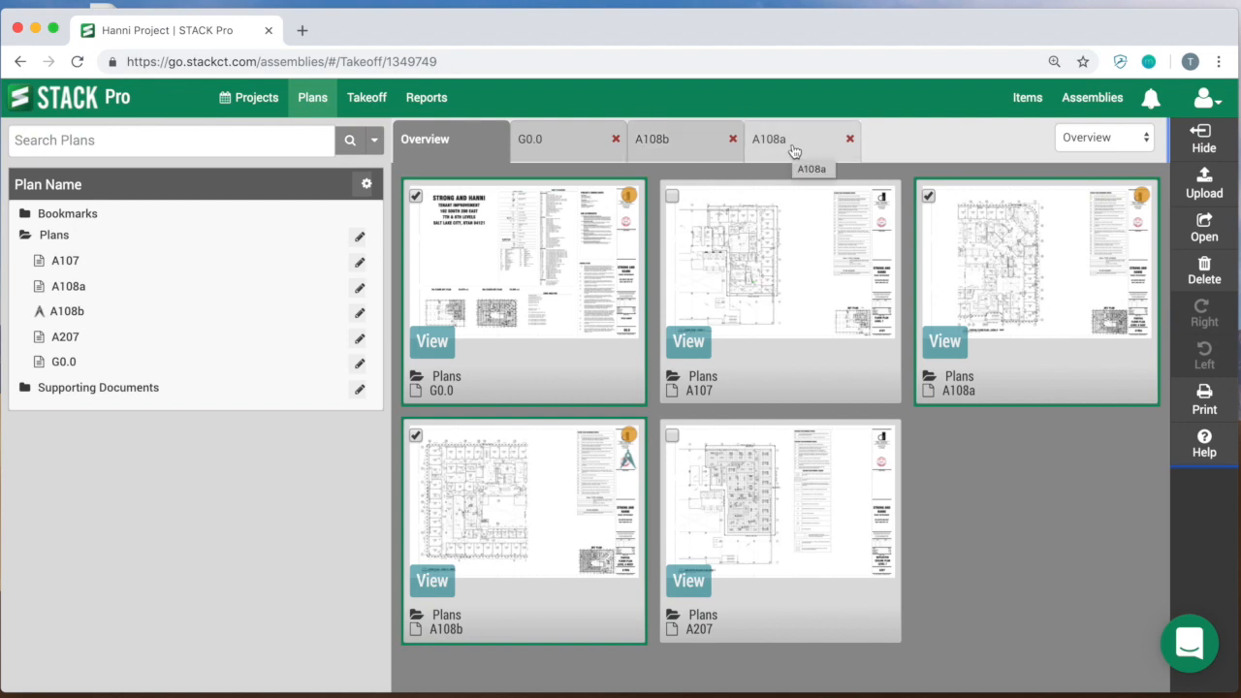
double_click(756, 291)
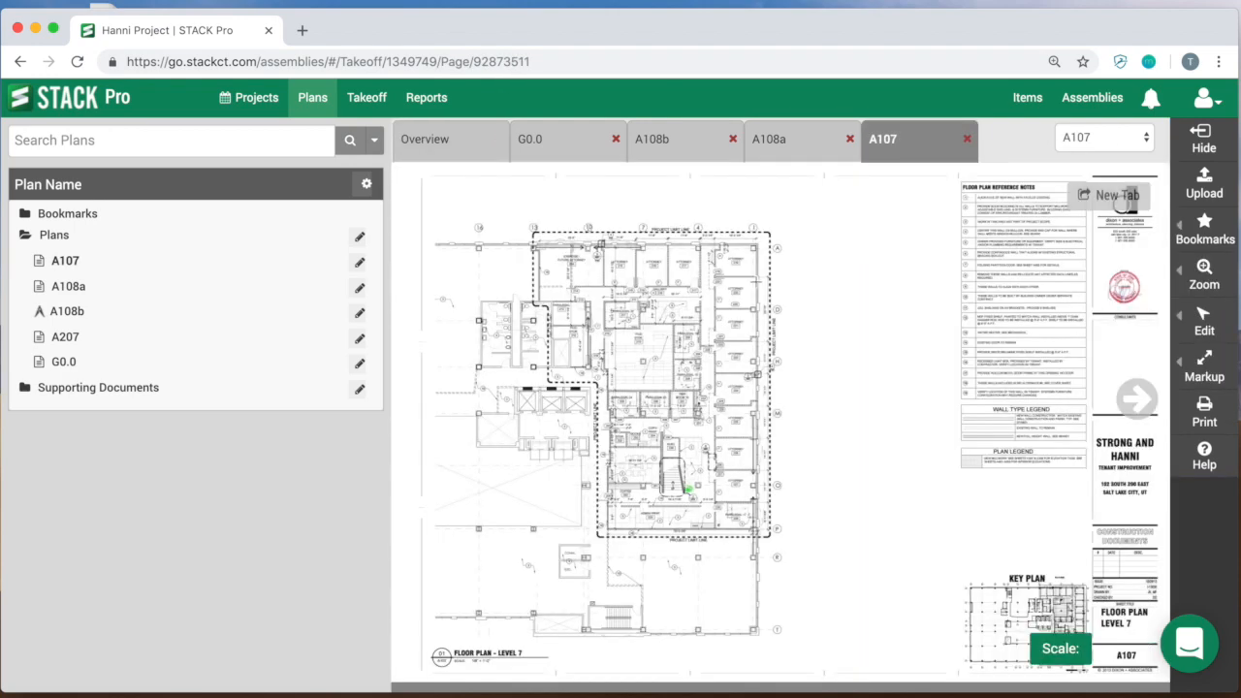
Step: Select the A108b and A107 plan pages in the overview
click(441, 136)
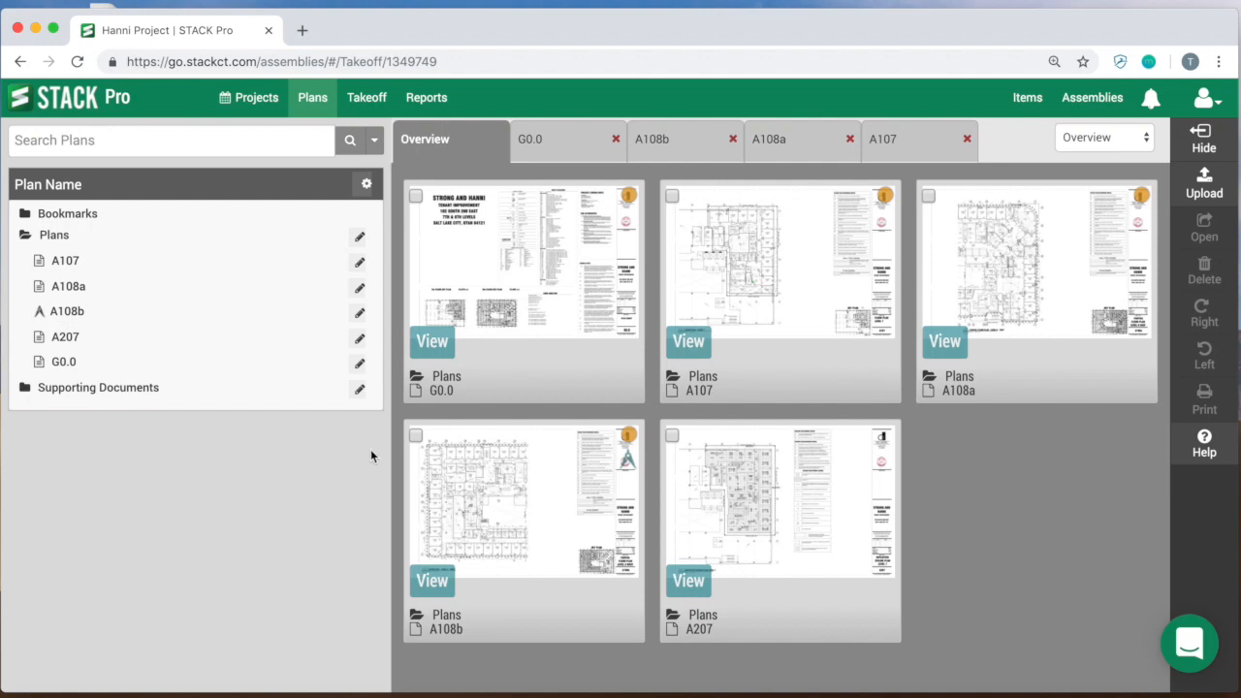
click(415, 436)
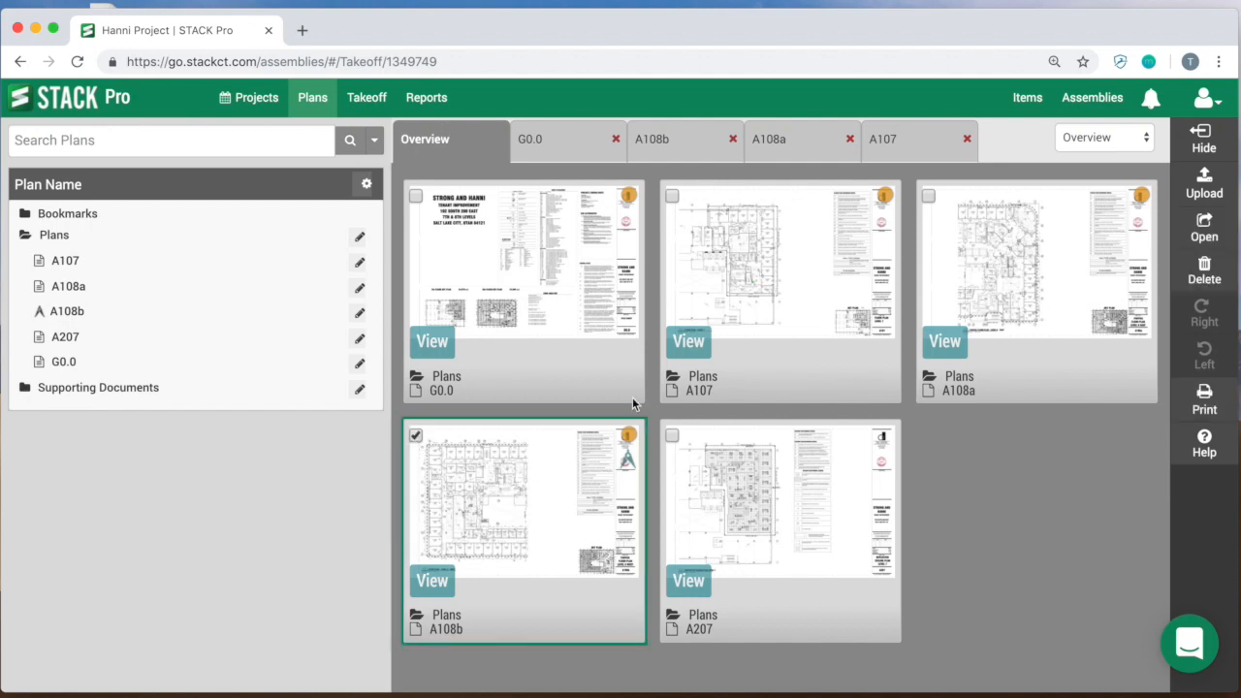
click(673, 197)
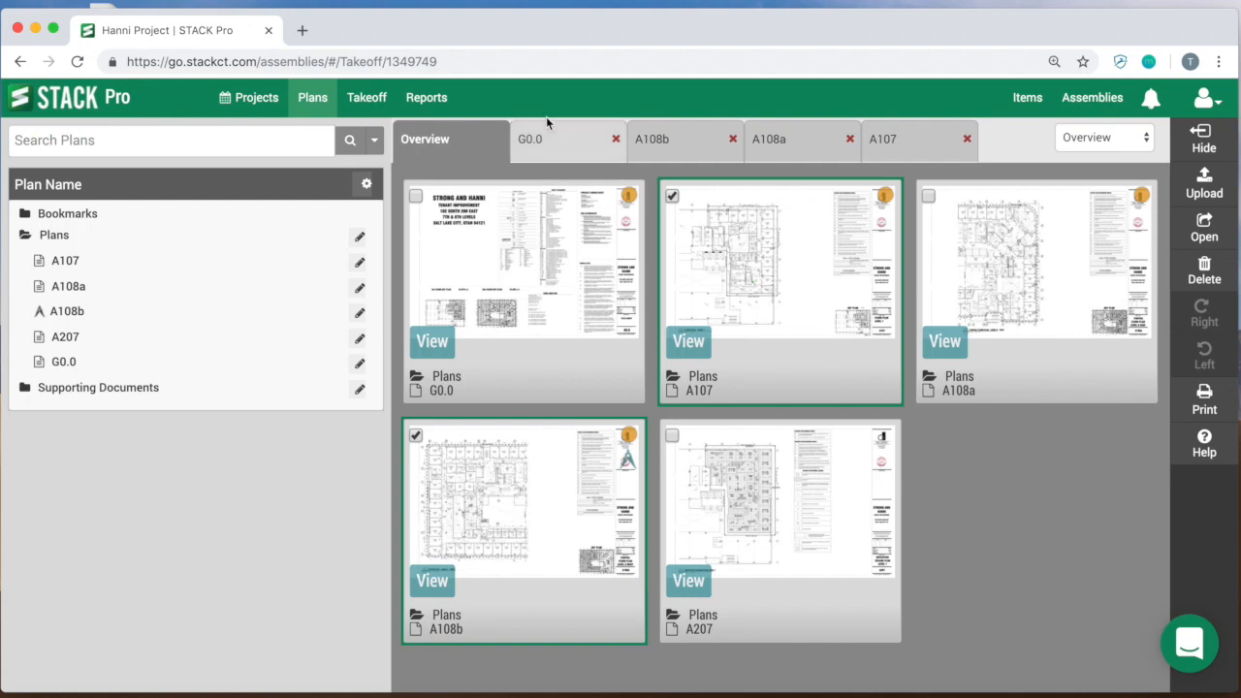
Step: Show the project's takeoffs and open plan A108b at the measured Accounting, Server Room and Paralegal 4 rooms
click(356, 110)
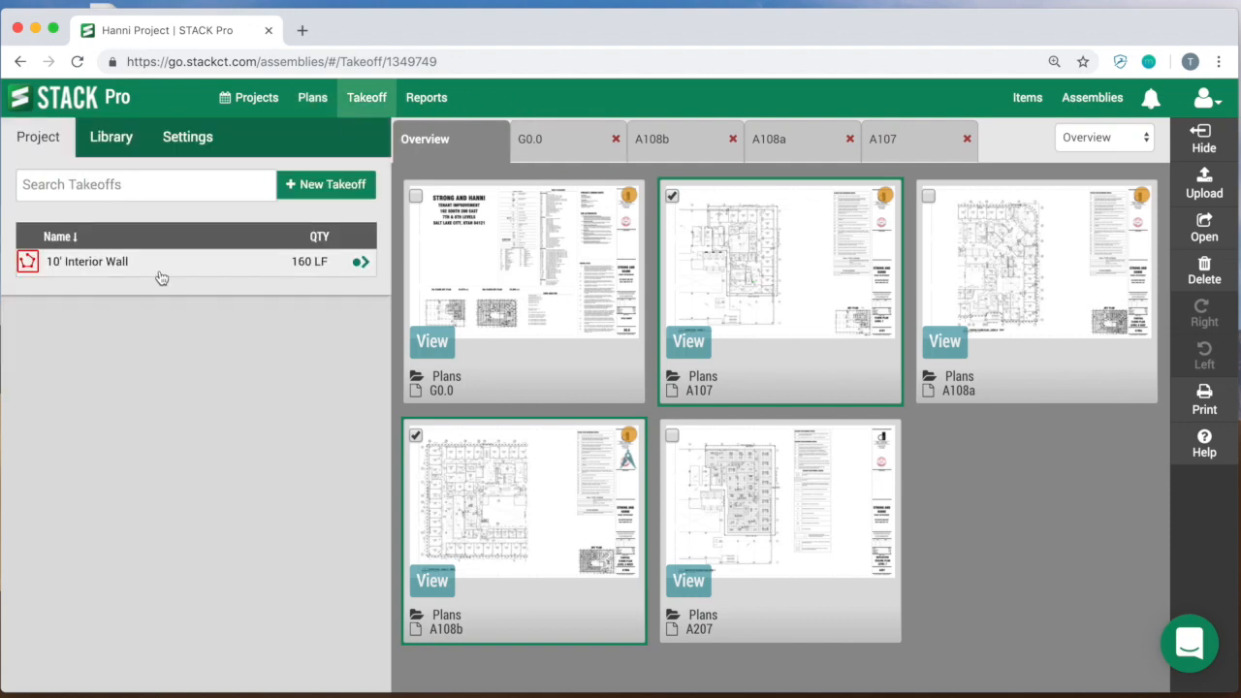
click(534, 502)
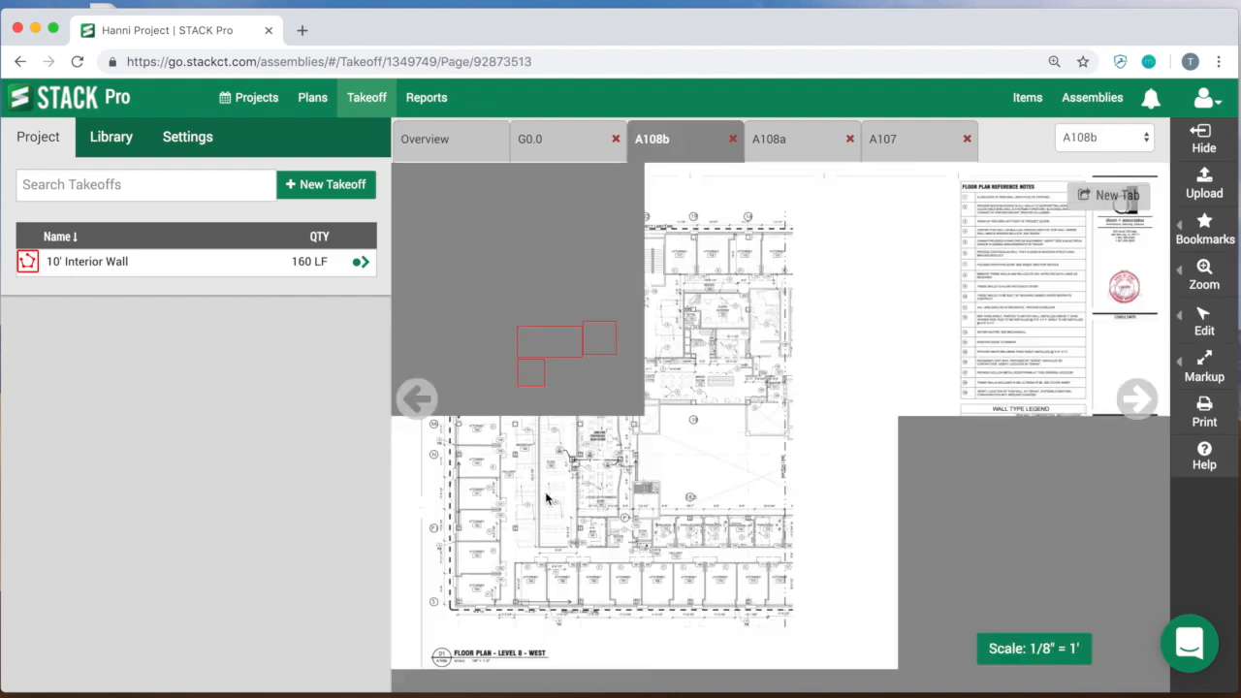
scroll(581, 410, up, 5)
scroll(645, 480, up, 5)
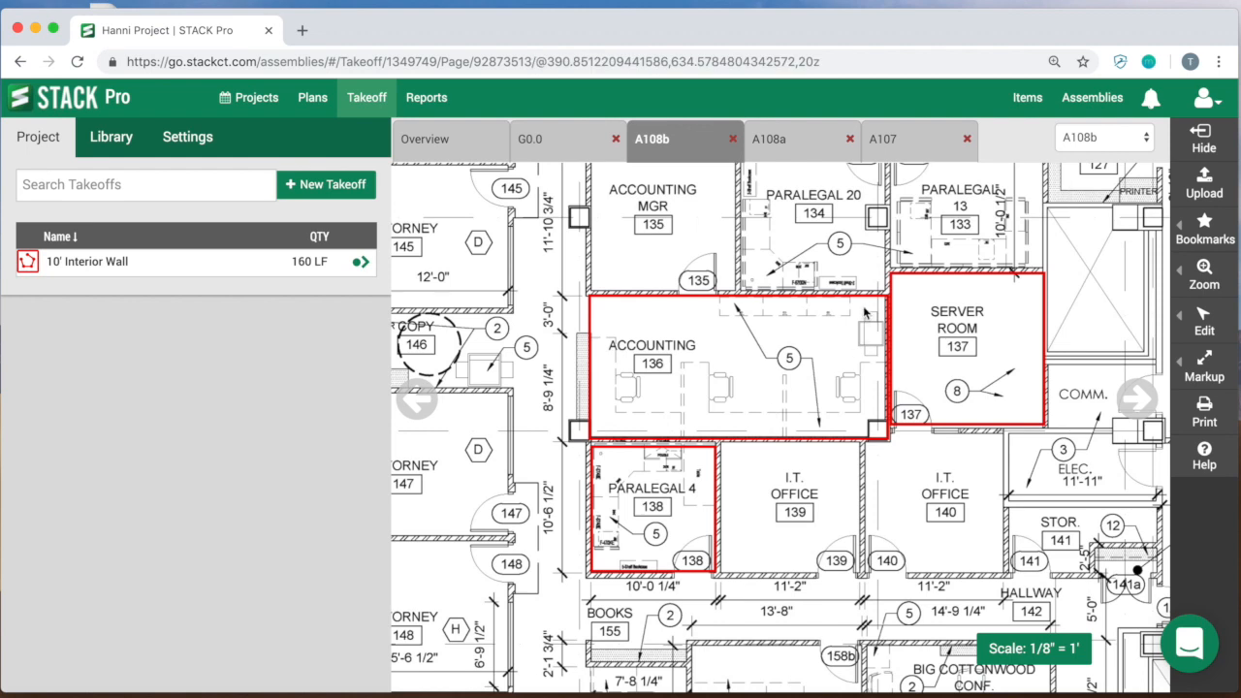
Step: Review the 10' Interior Wall takeoff's settings and attached assembly, and return to the takeoff list
click(93, 267)
click(198, 308)
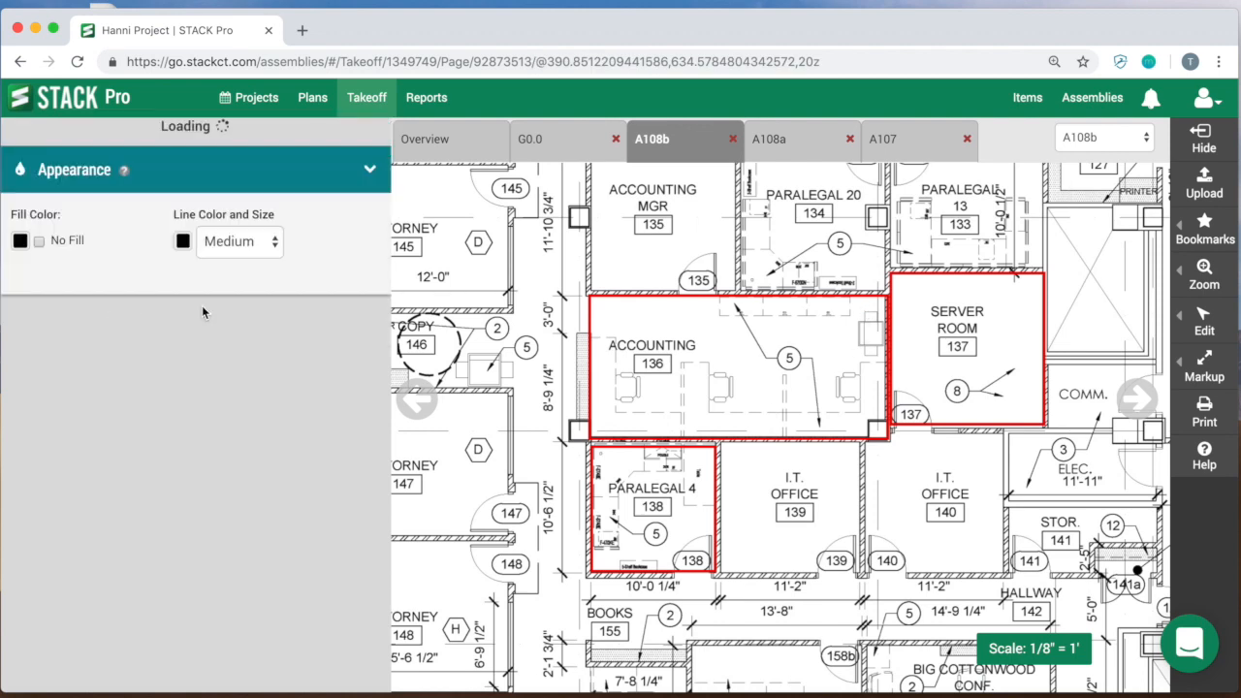
scroll(171, 555, down, 1)
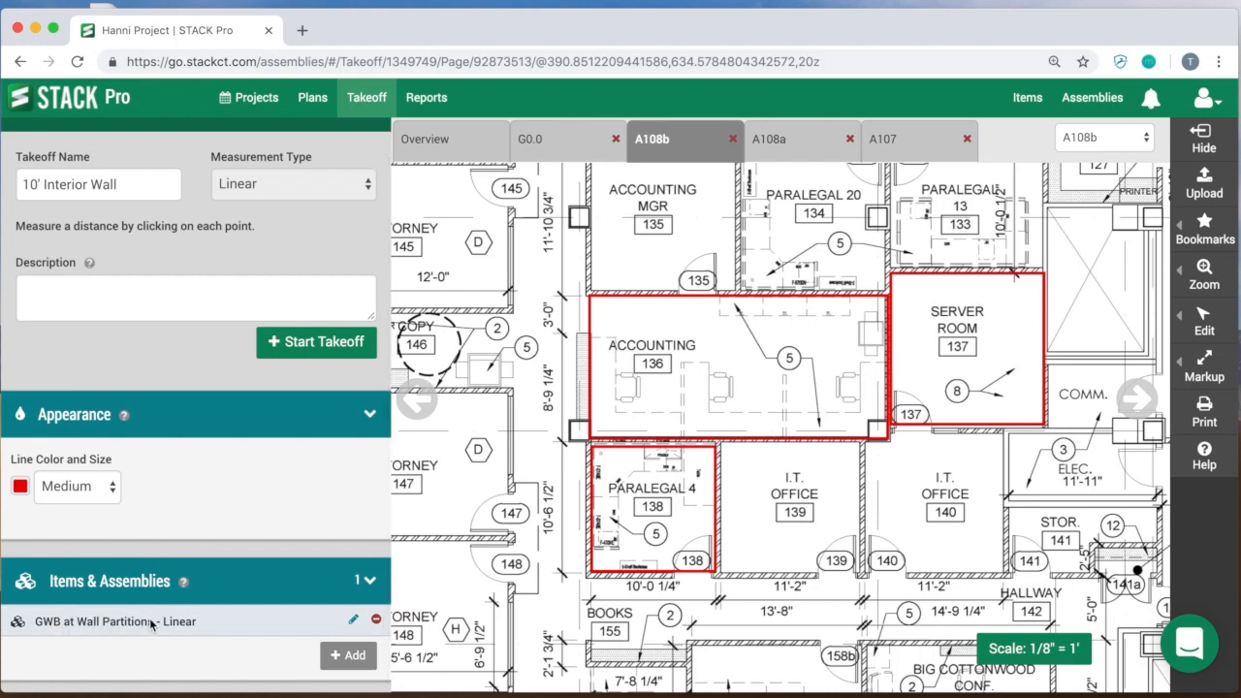
scroll(258, 621, up, 1)
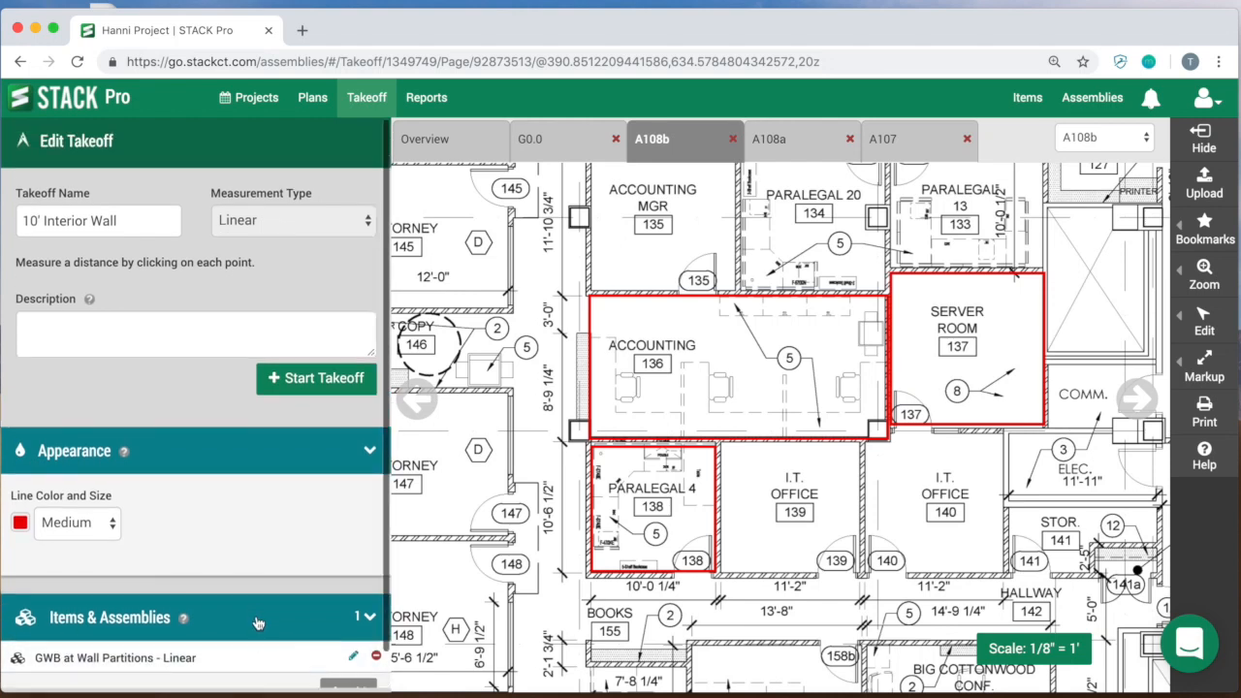
click(365, 106)
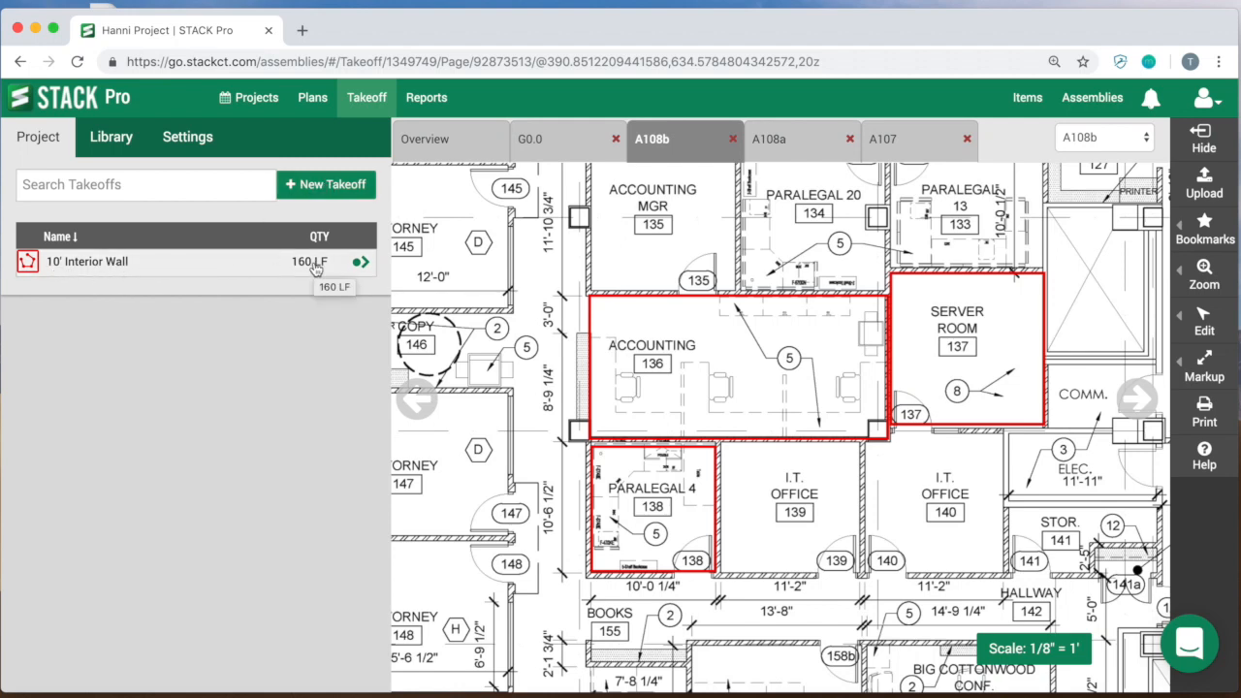
Step: Copy the 10' Interior Wall takeoff and save the copy as 12' Interior Wall
click(60, 267)
click(123, 314)
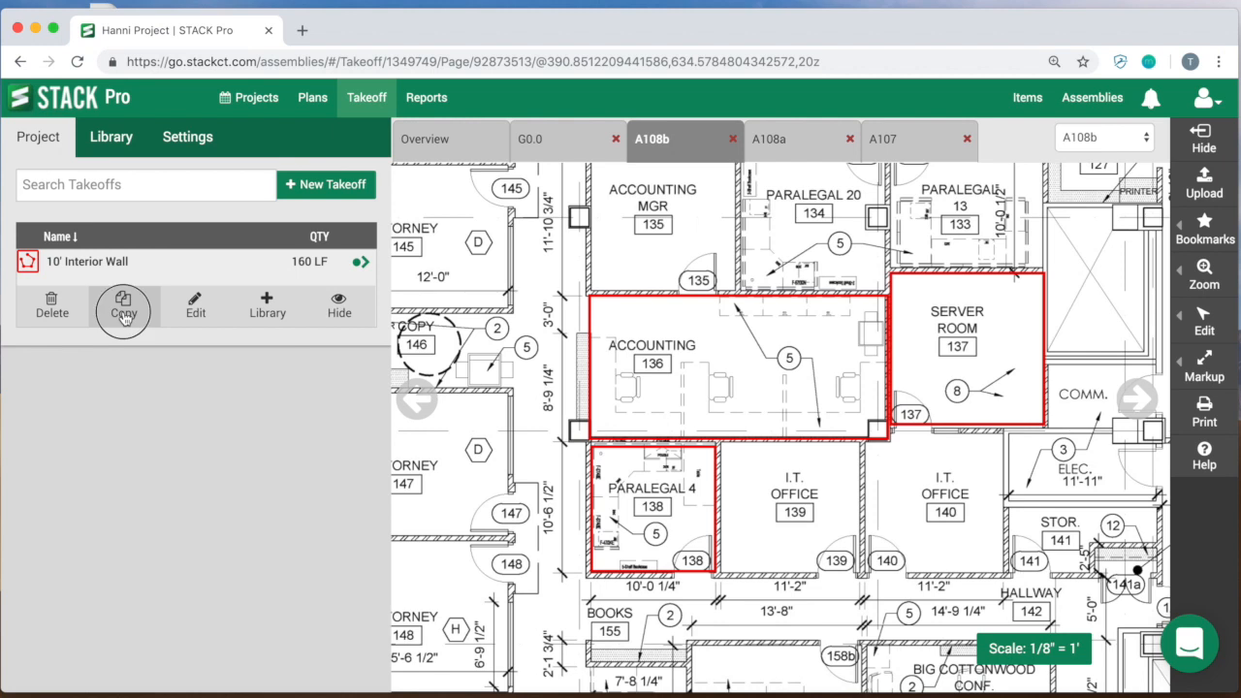
drag(37, 164, 33, 165)
text(2' Interior Wall)
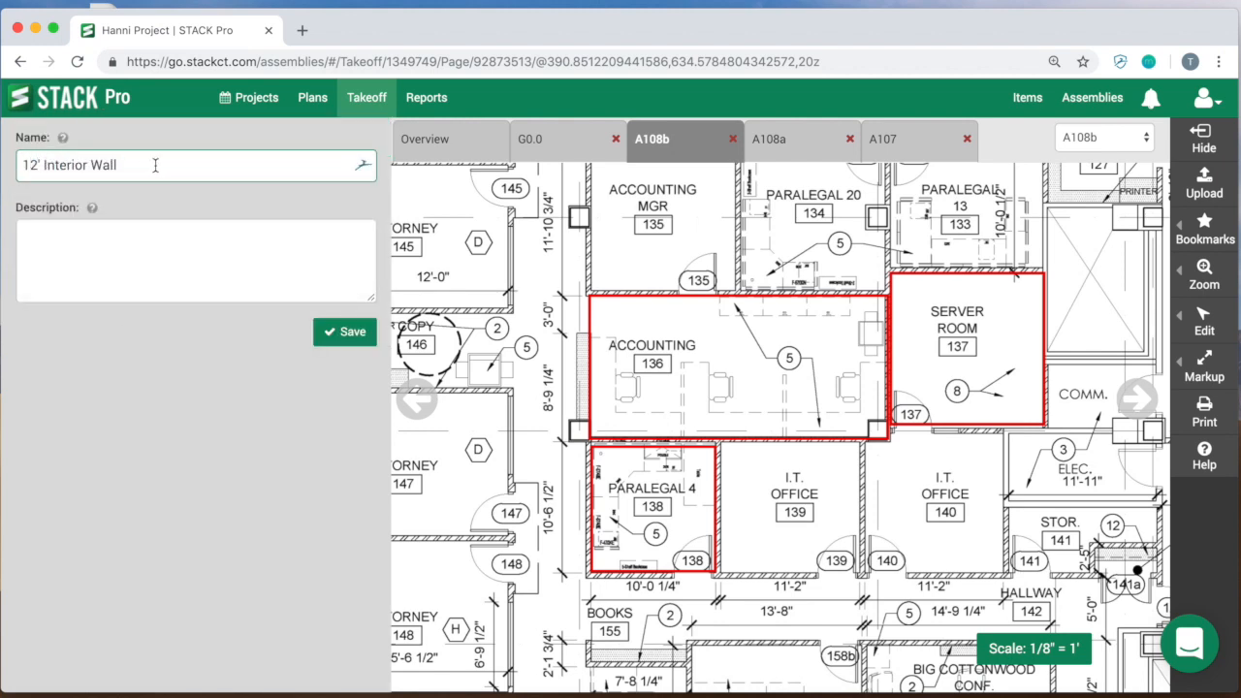
click(347, 333)
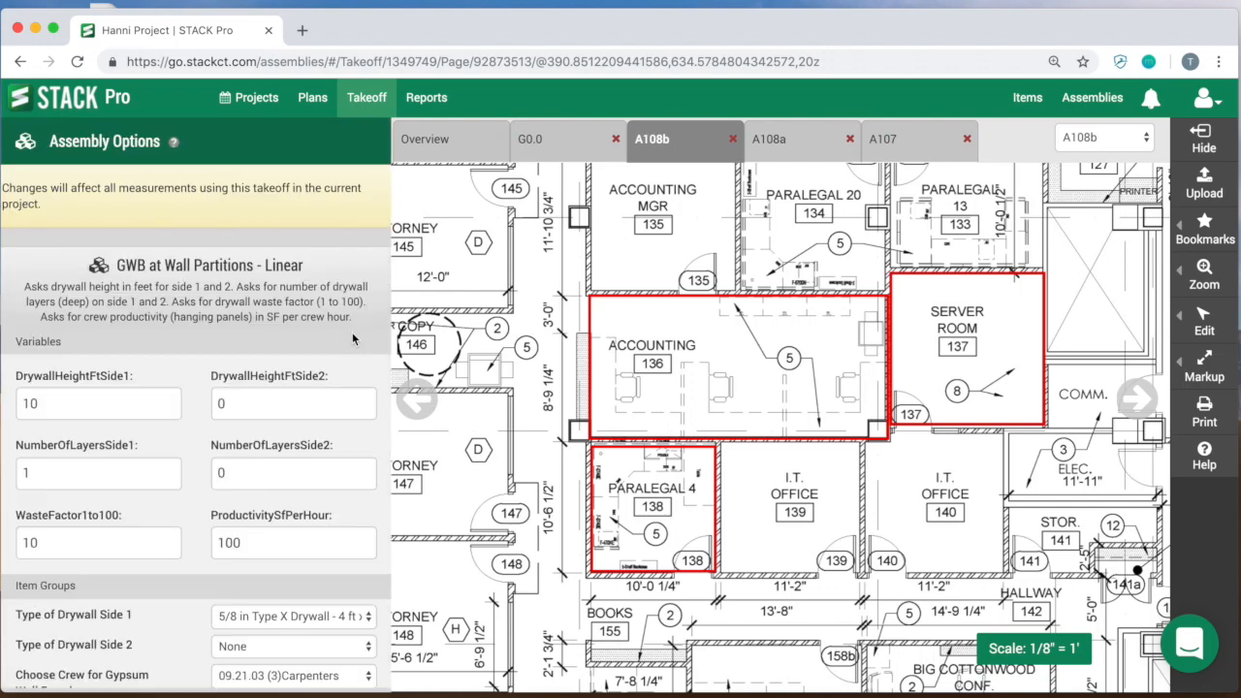
Step: Set the 12' Interior Wall assembly's side 1 drywall height to 12 and drywall type to 5/8 in Type X Drywall - 4 ft x 12 ft, and save
double_click(76, 403)
text(12)
scroll(178, 444, down, 5)
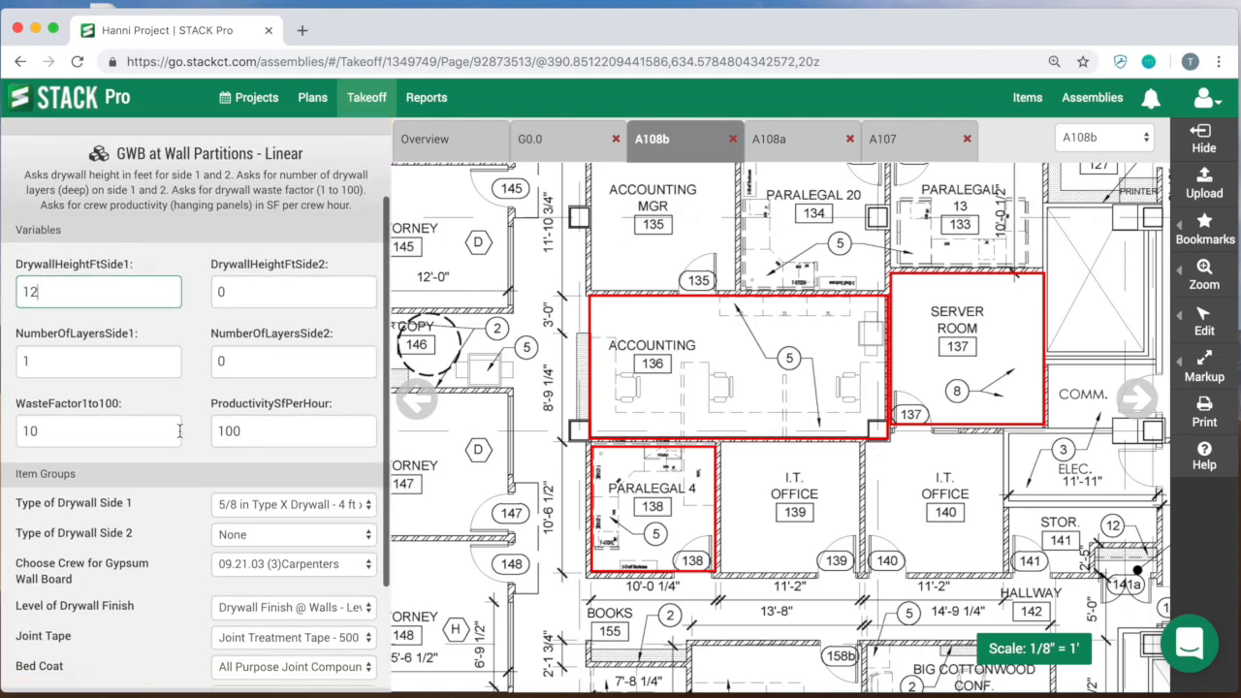
click(325, 384)
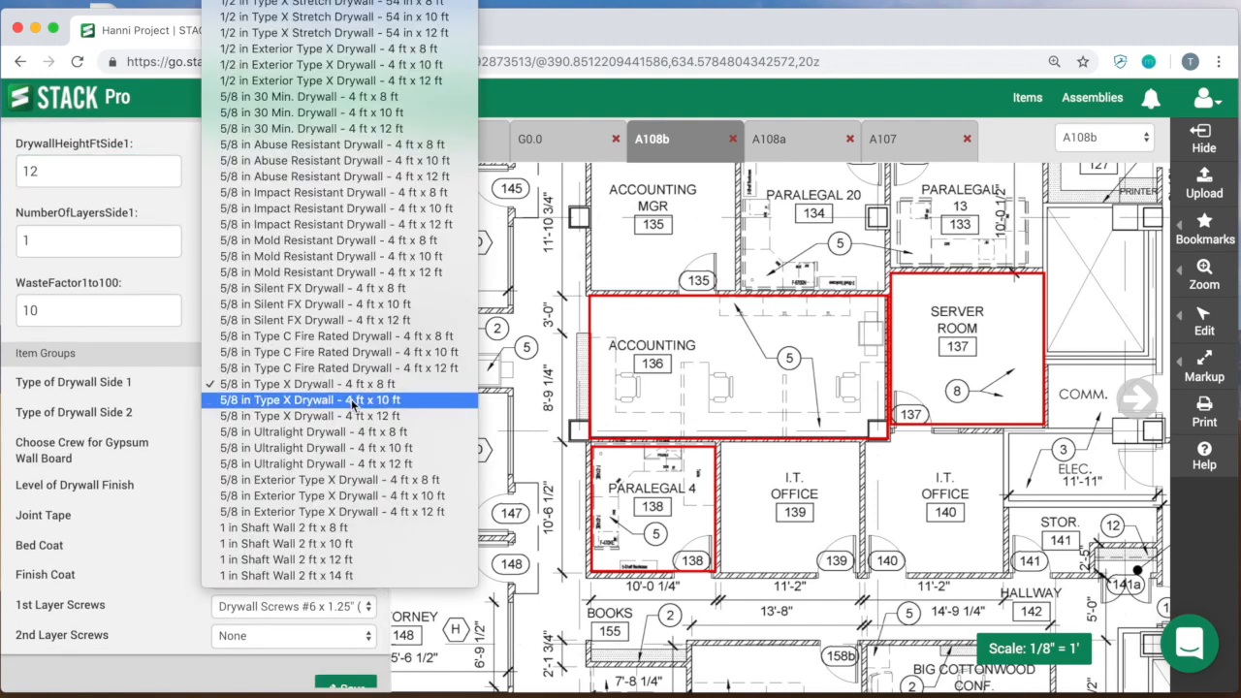
click(352, 400)
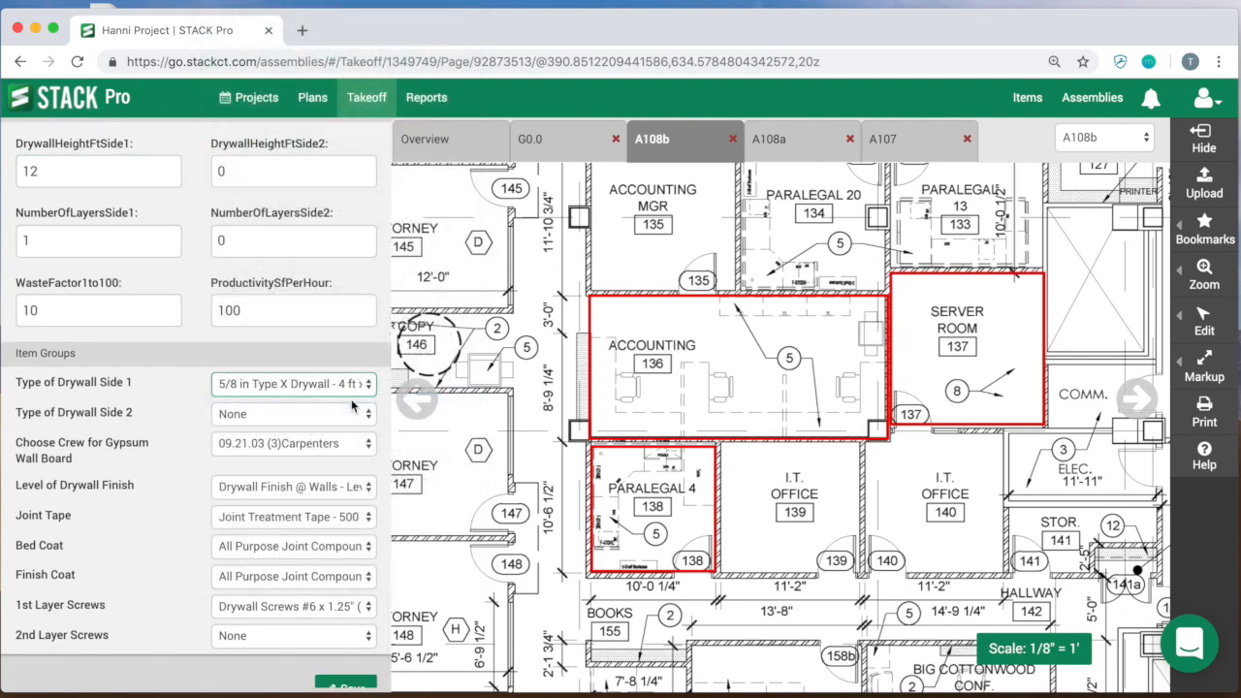
click(362, 386)
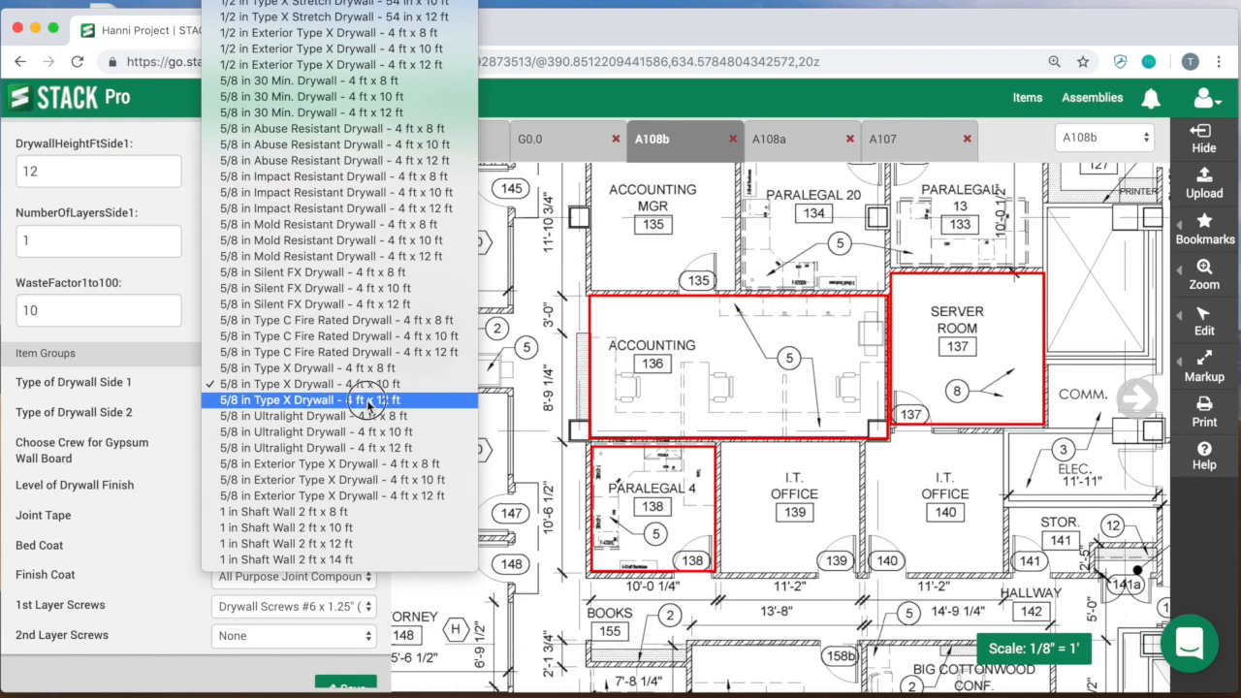
click(369, 400)
scroll(349, 504, down, 1)
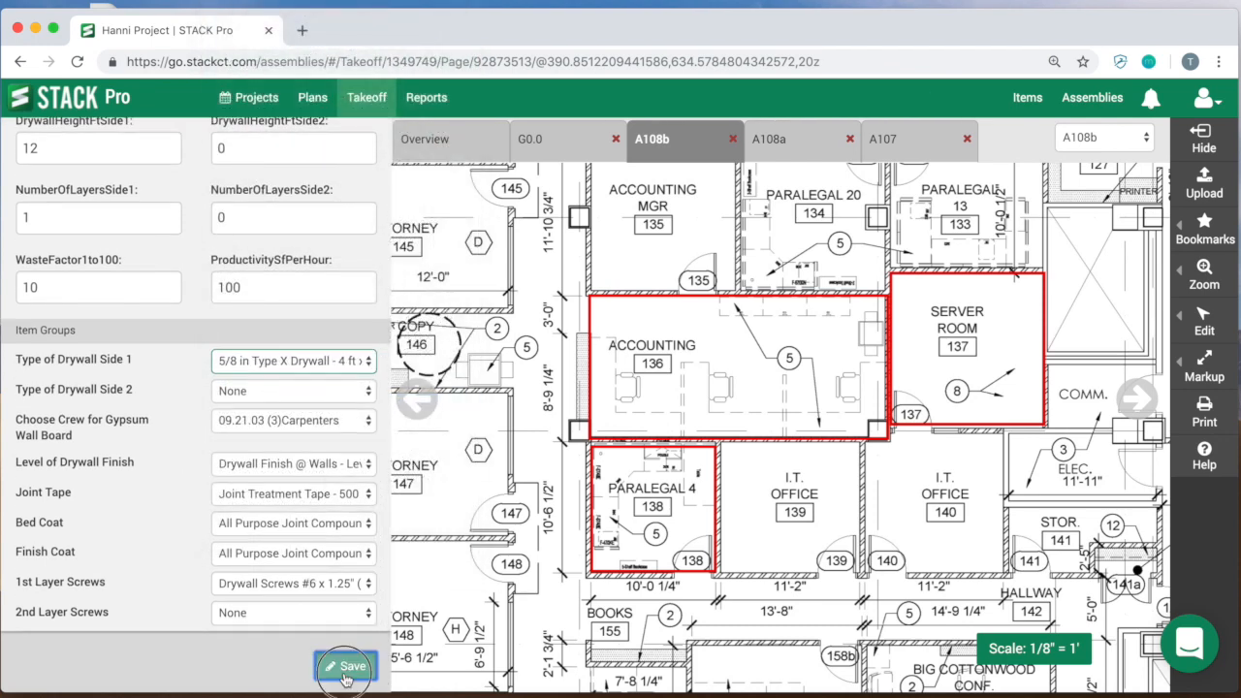
click(344, 675)
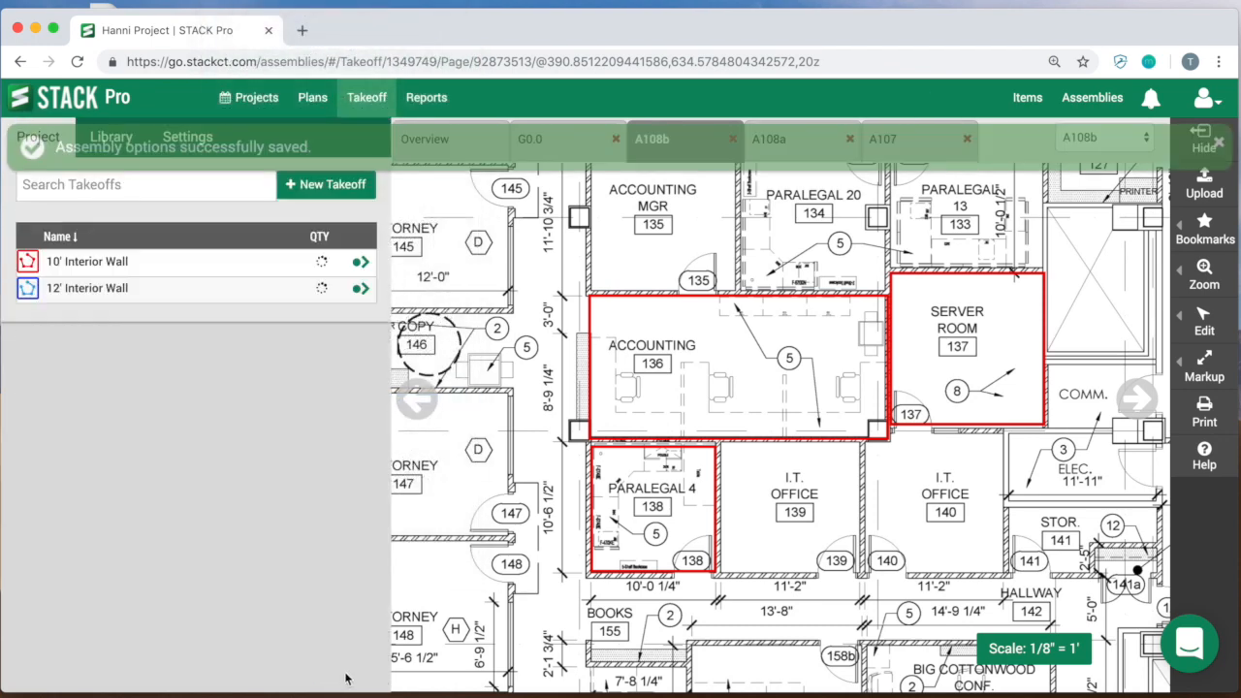
Step: Measure I.T. Office 139 as a rectangle of about 43 LF with the 12' Interior Wall takeoff, and end the takeoff
click(360, 289)
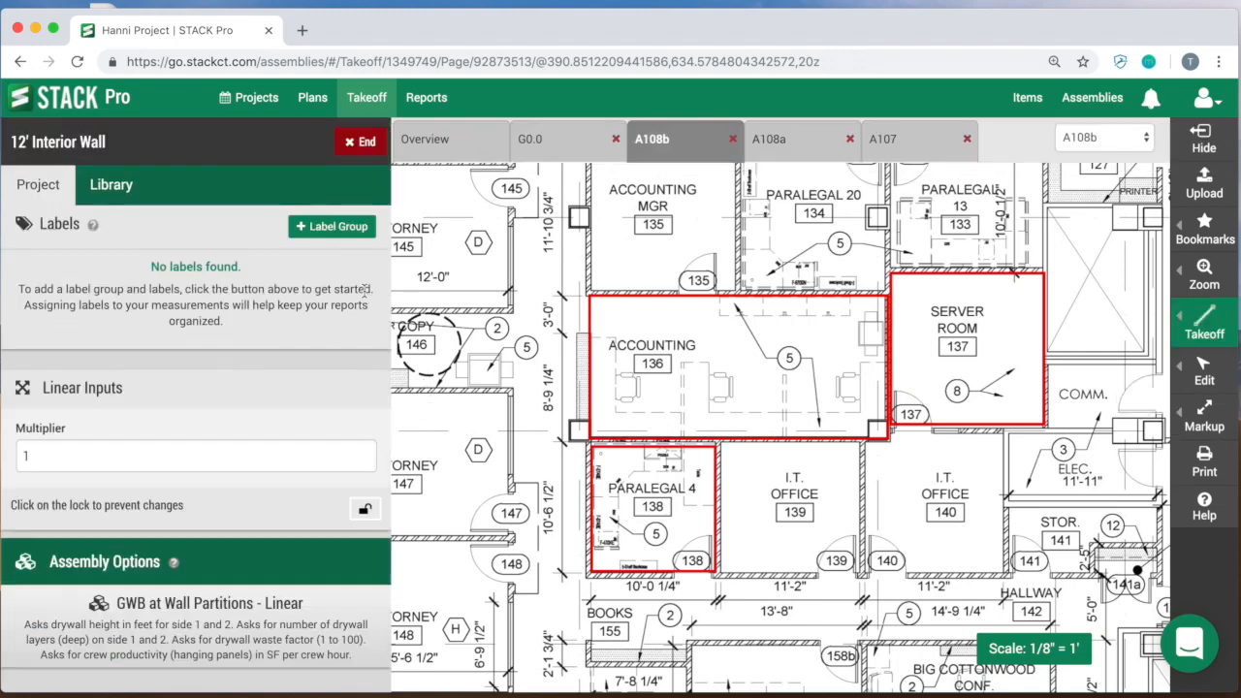
click(1204, 315)
click(1108, 360)
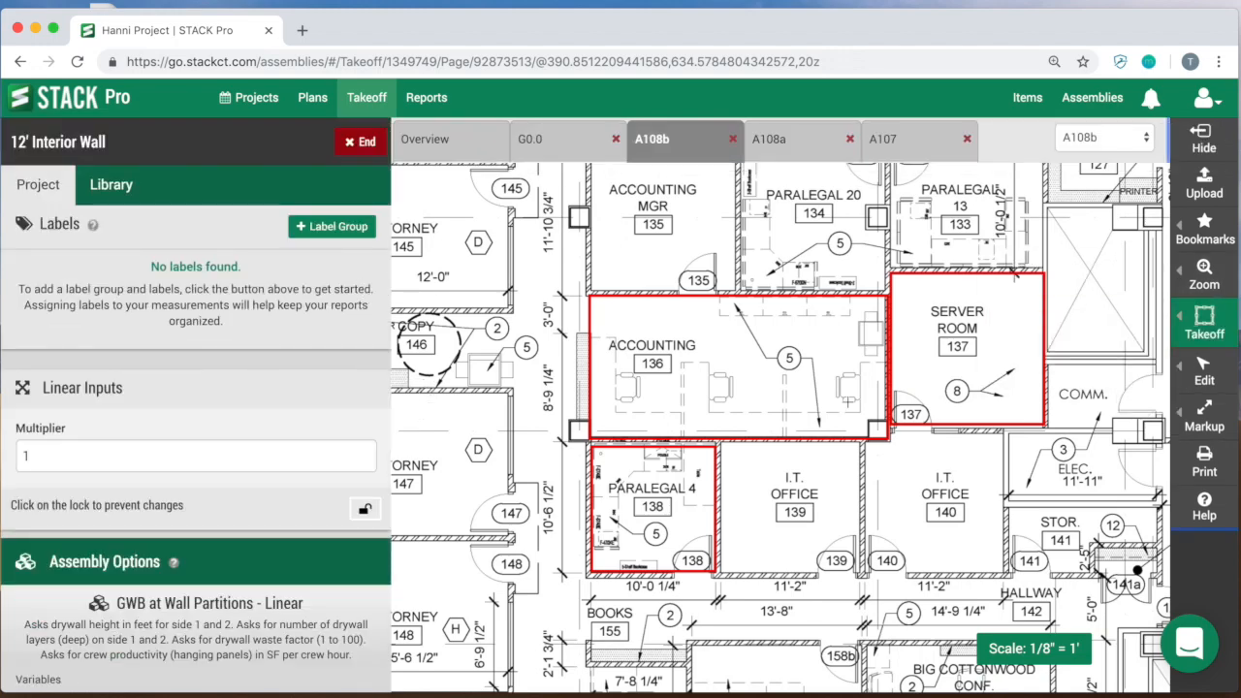
drag(722, 443, 858, 571)
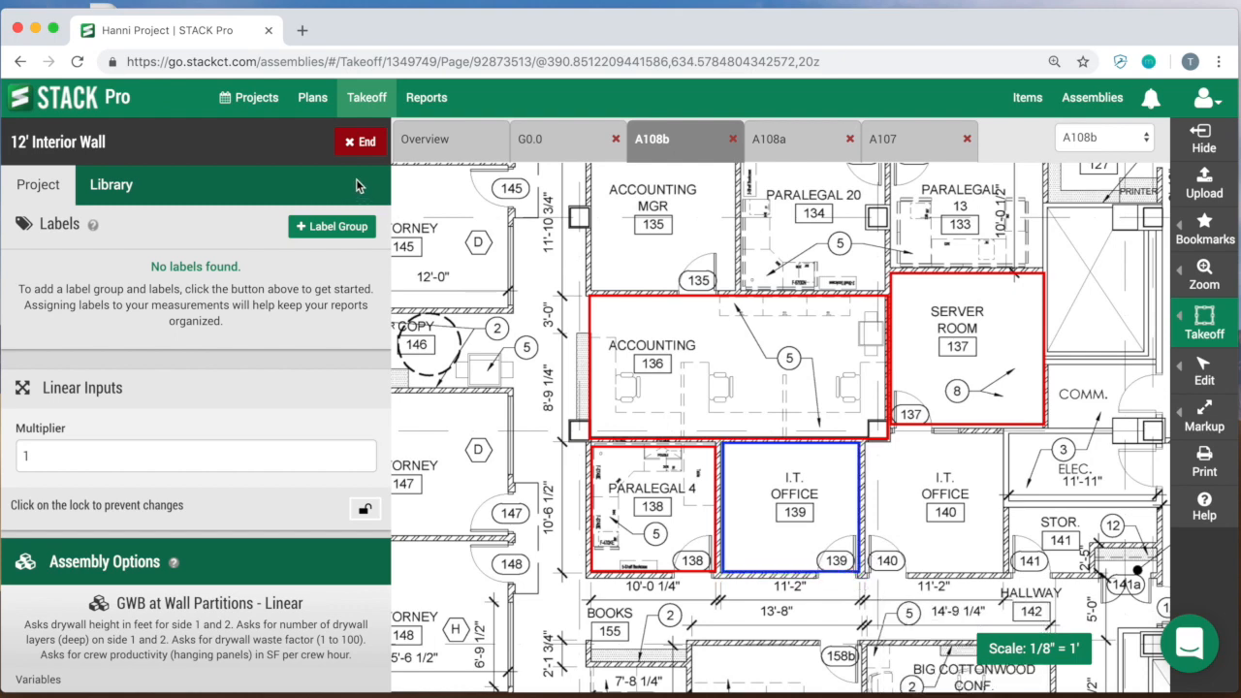
click(360, 142)
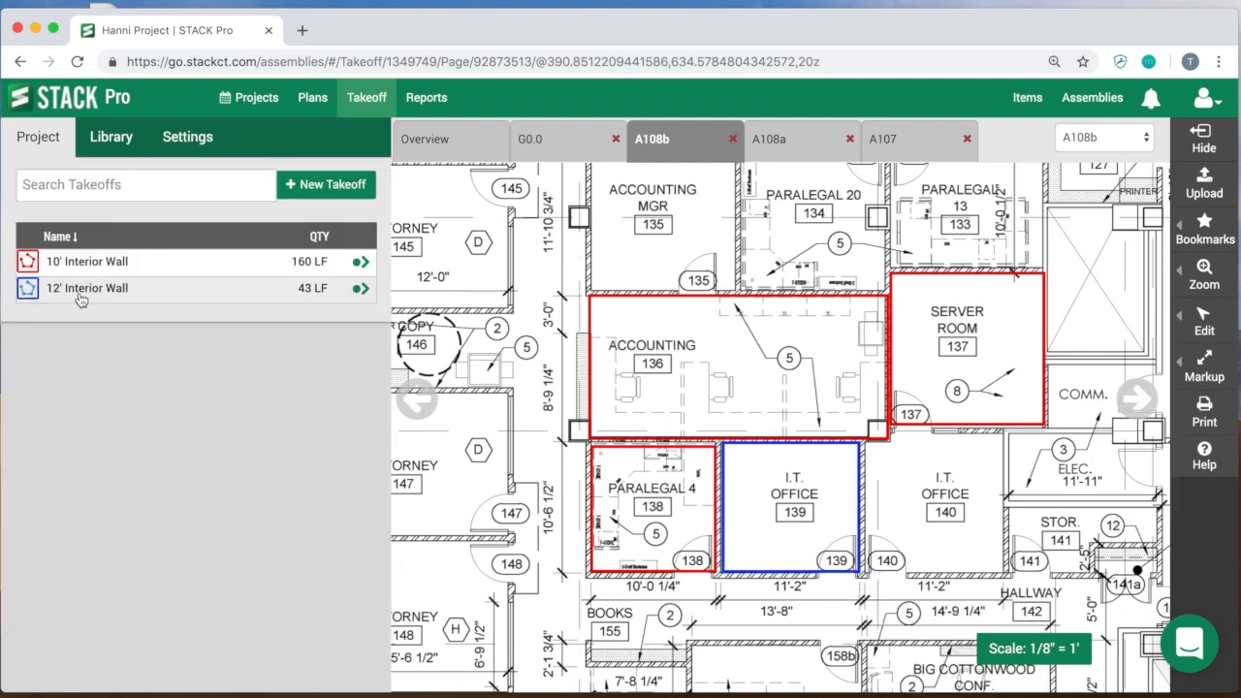
Step: Review both wall takeoffs in the Item Cost By Takeoff Report and return to the takeoff plan
click(427, 97)
click(112, 330)
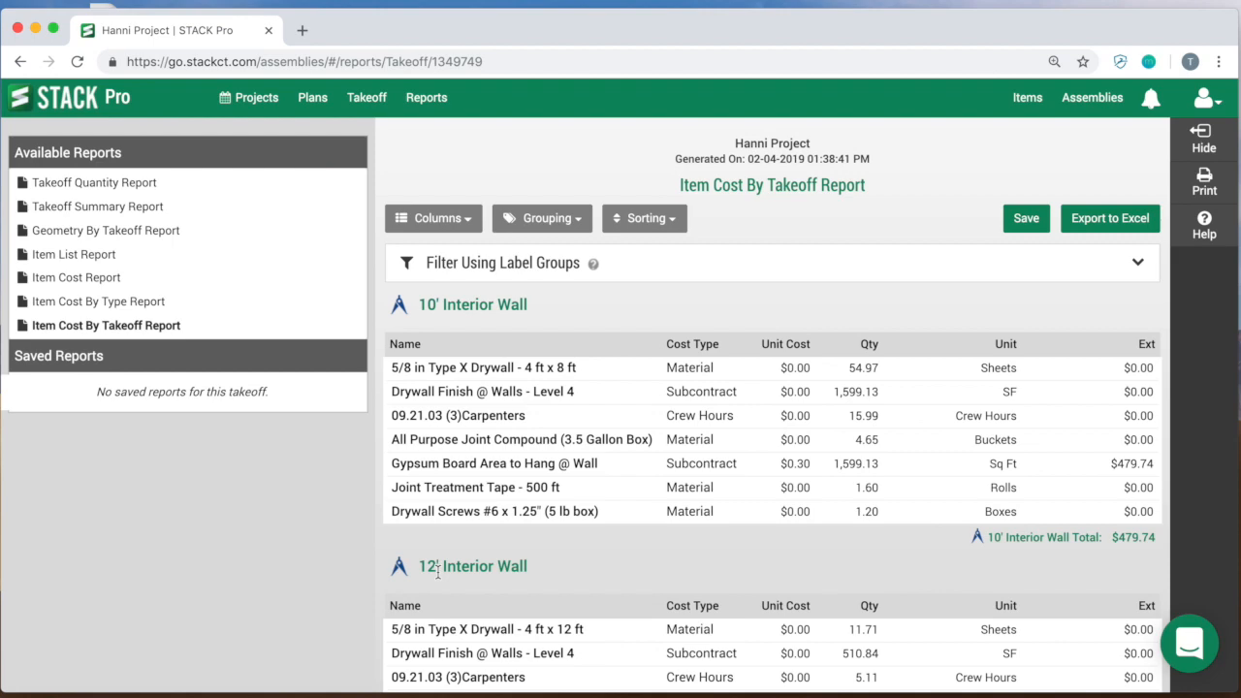
click(377, 105)
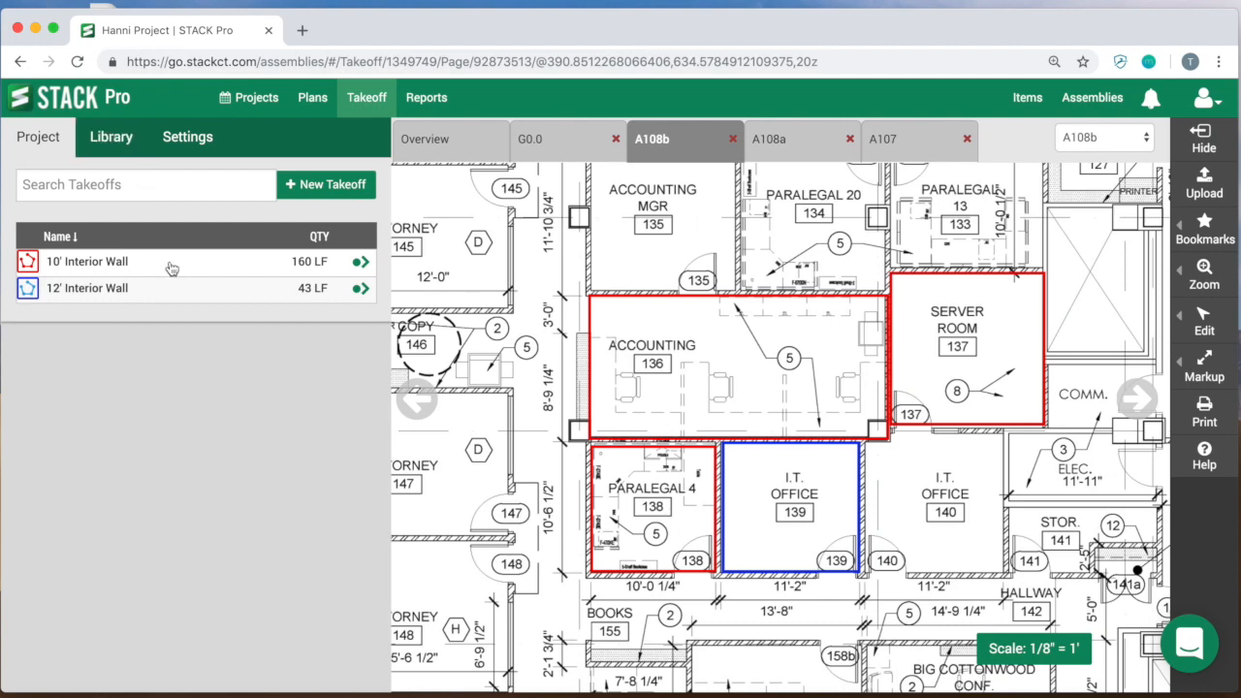
Step: Add the 12' Interior Wall takeoff to the takeoff library and dismiss the notification
click(26, 296)
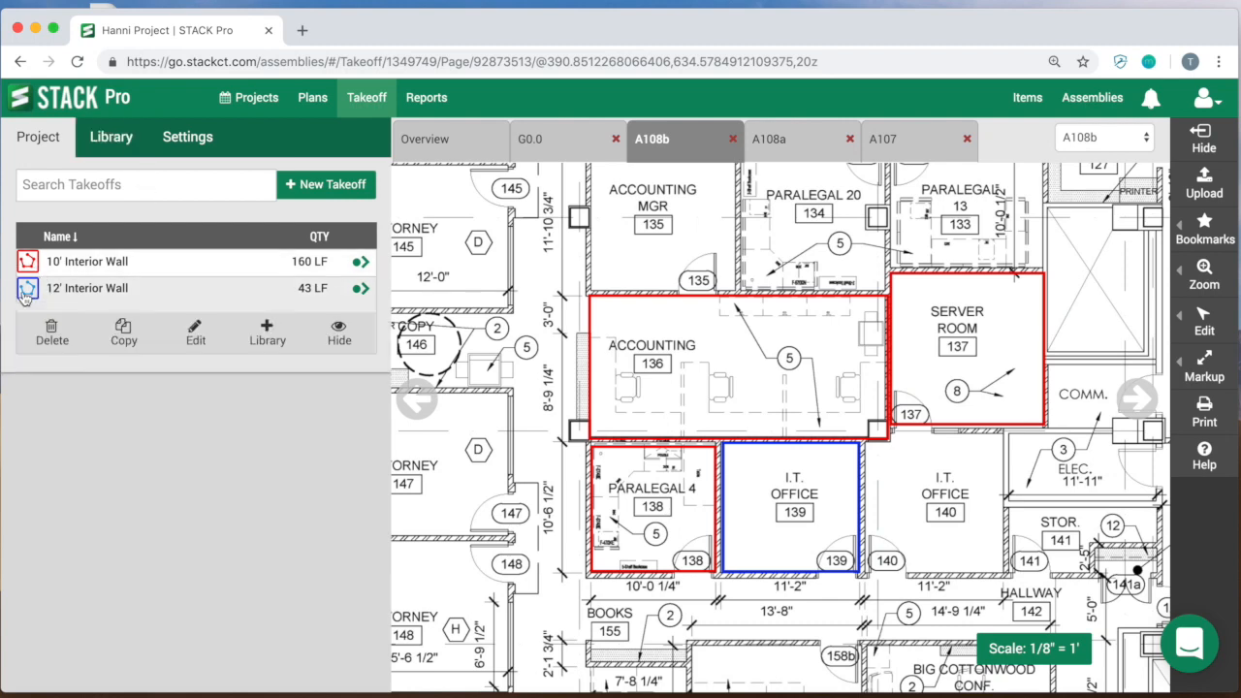
click(267, 333)
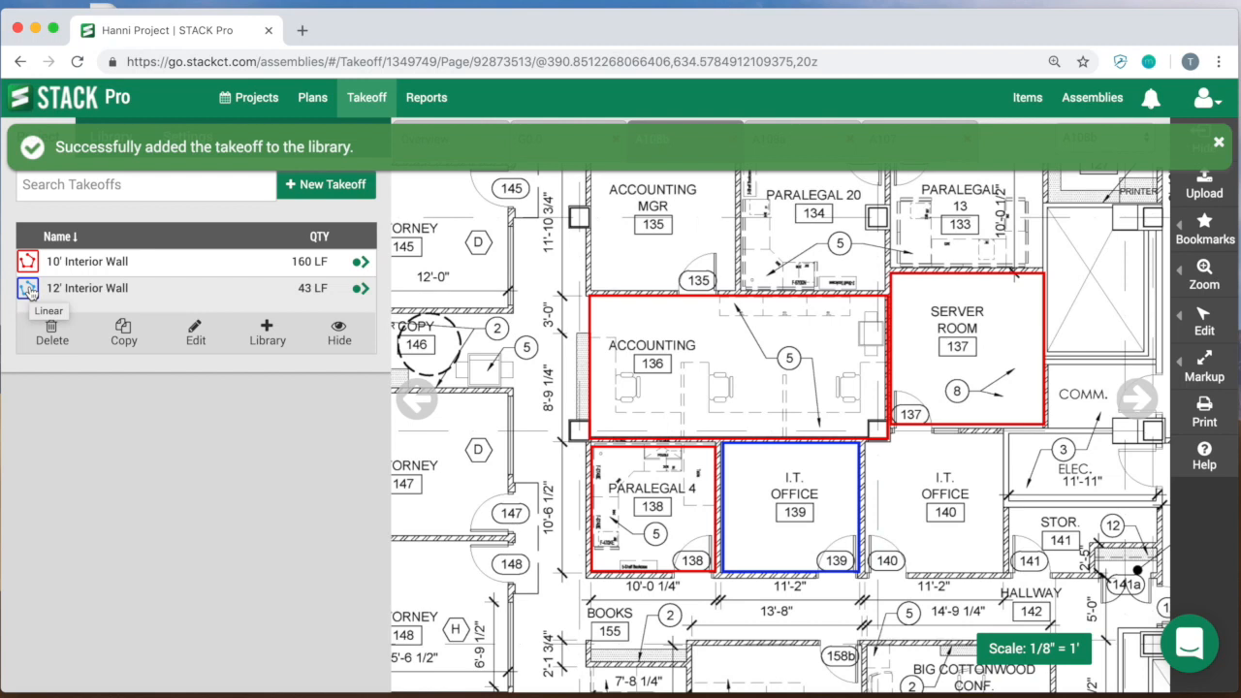
click(1220, 148)
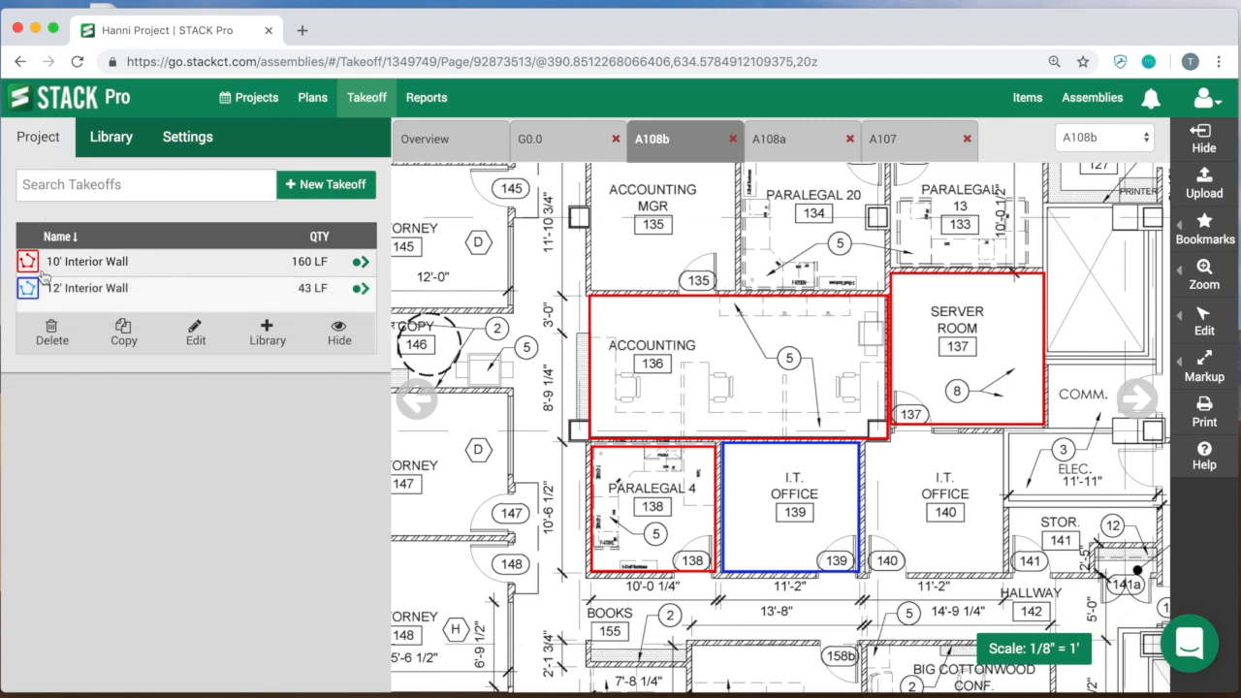
Step: Start measuring with the 12' Interior Wall takeoff from the library, saving its assembly options as they are
click(114, 141)
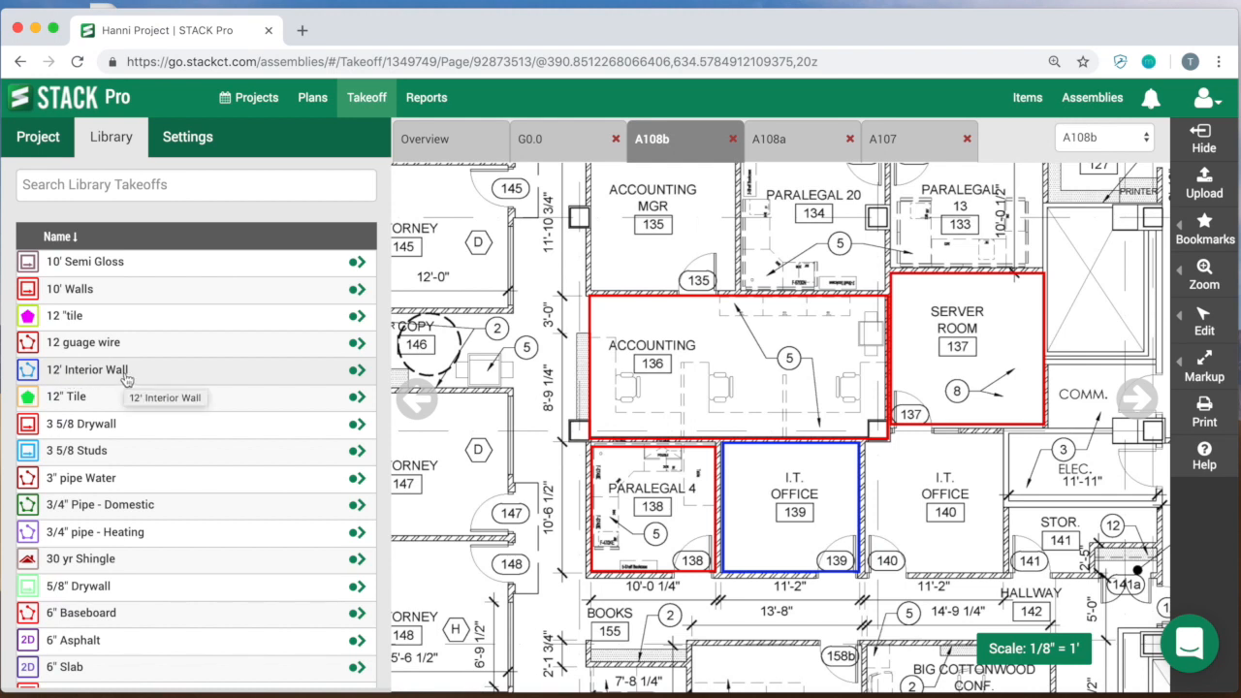
click(357, 376)
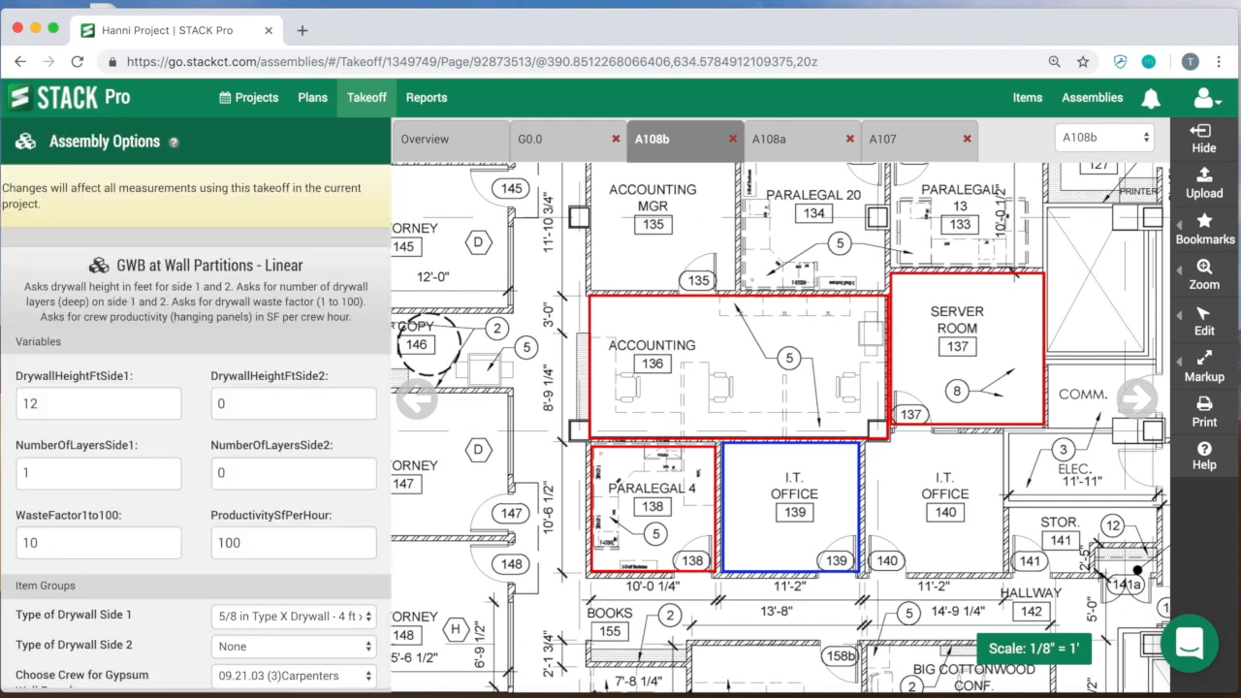
scroll(153, 559, down, 5)
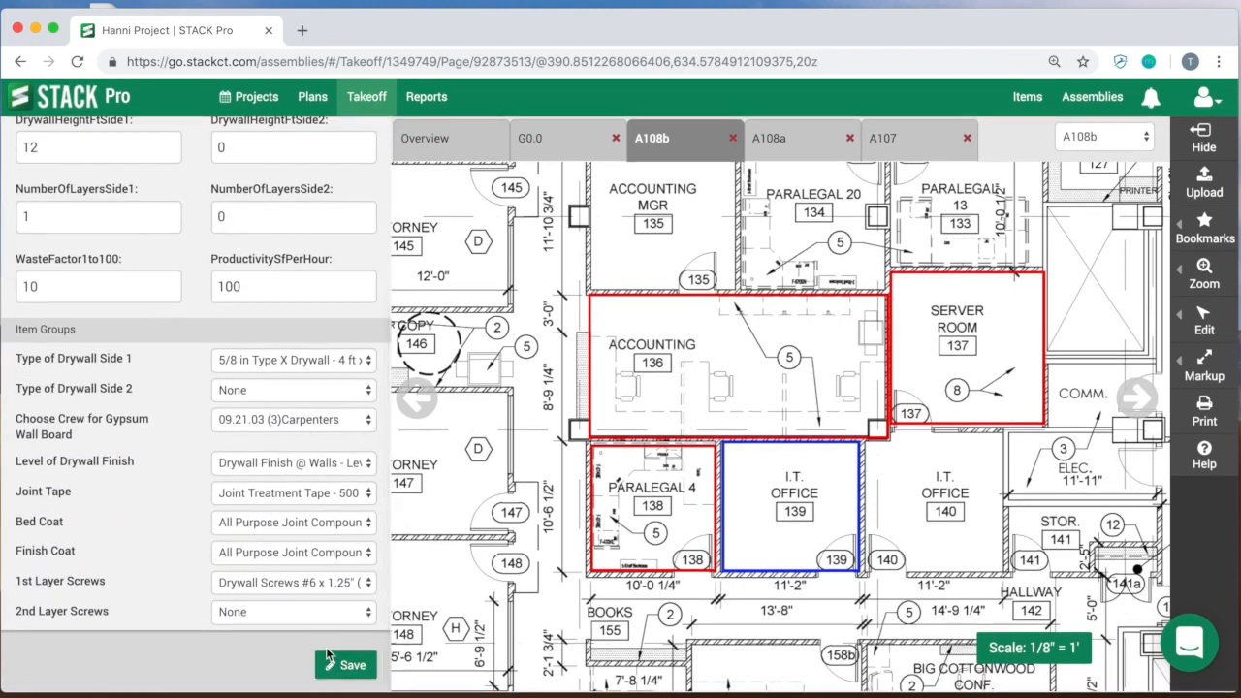
click(339, 668)
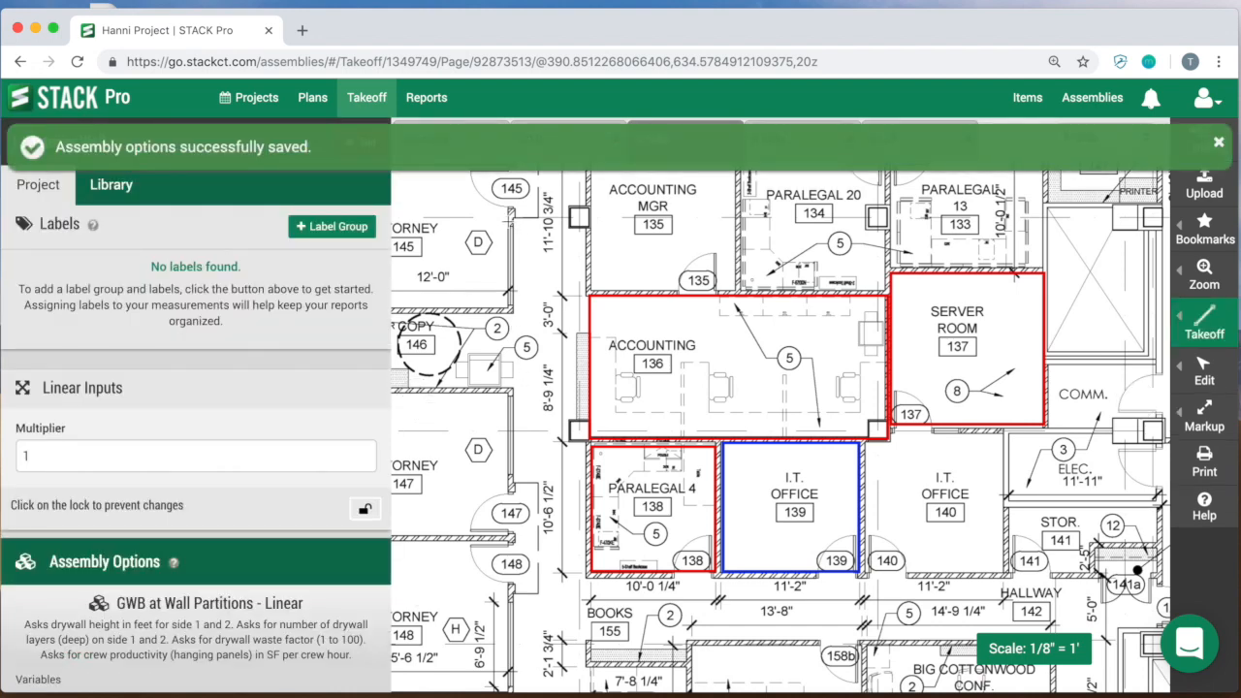
Step: Trace two connected walls at the corner of Attorney 145 and Copy 146, about 8' 3" and 4' 8" long
click(510, 208)
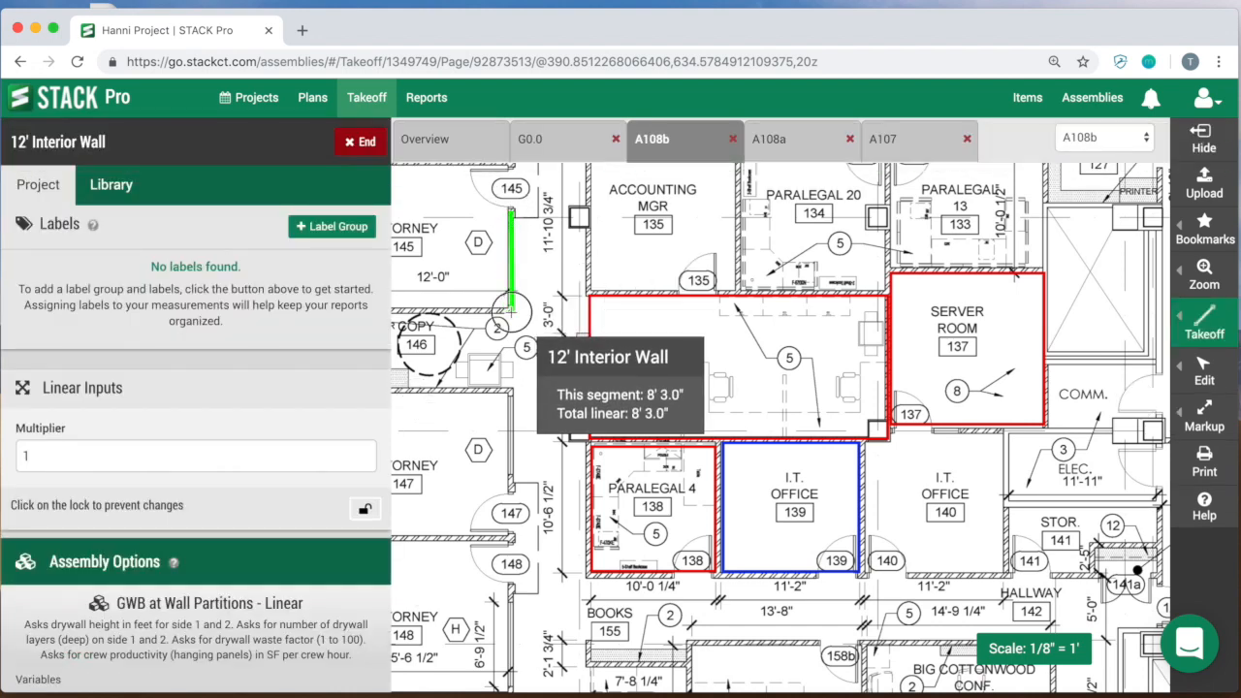
click(510, 310)
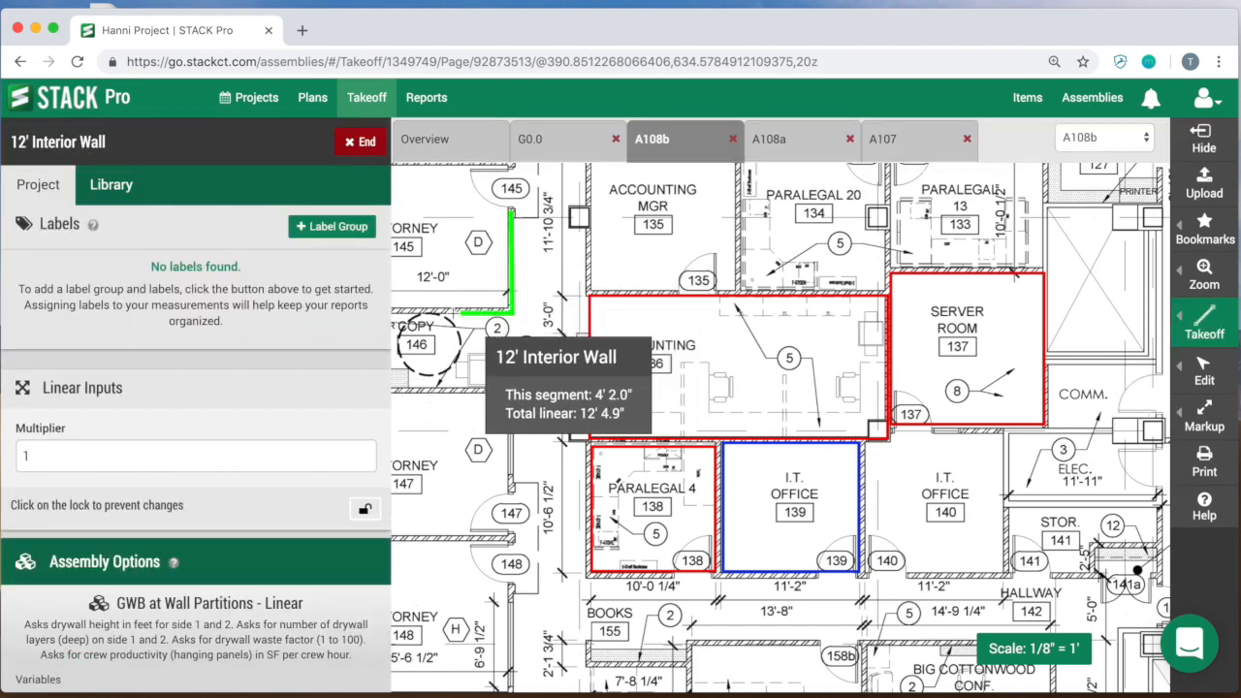
double_click(457, 312)
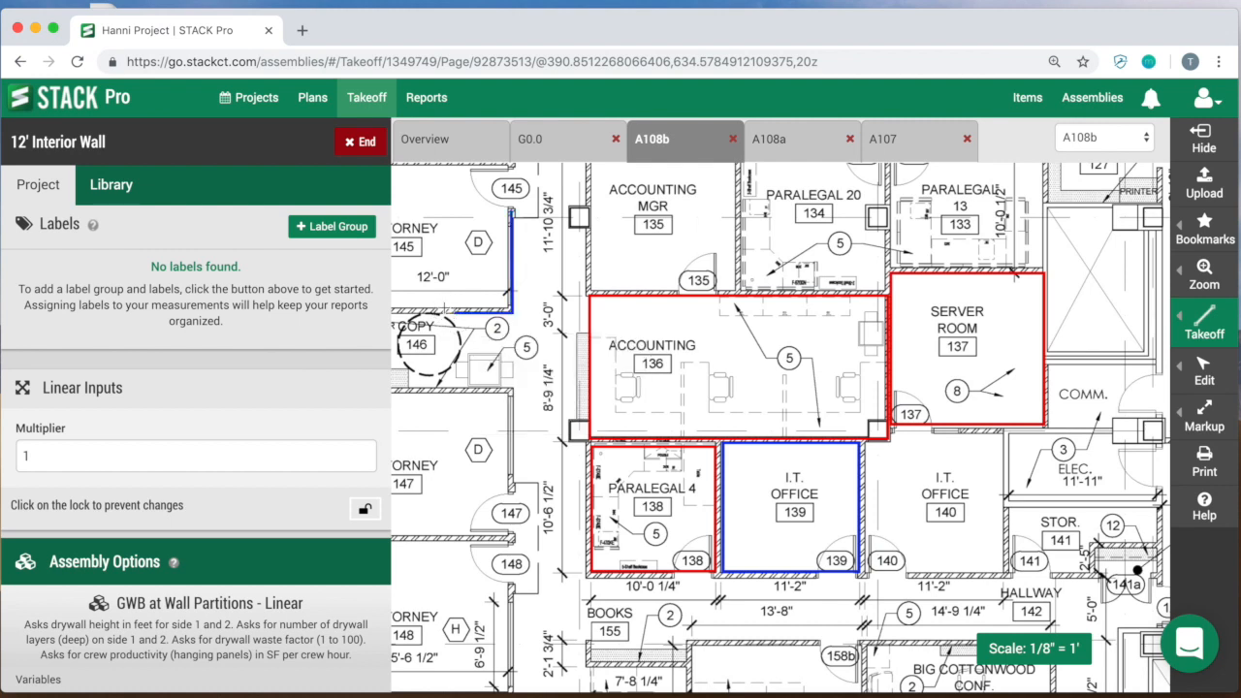
Step: Create a label group named Room for the 12' Interior Wall takeoff
drag(657, 222, 637, 361)
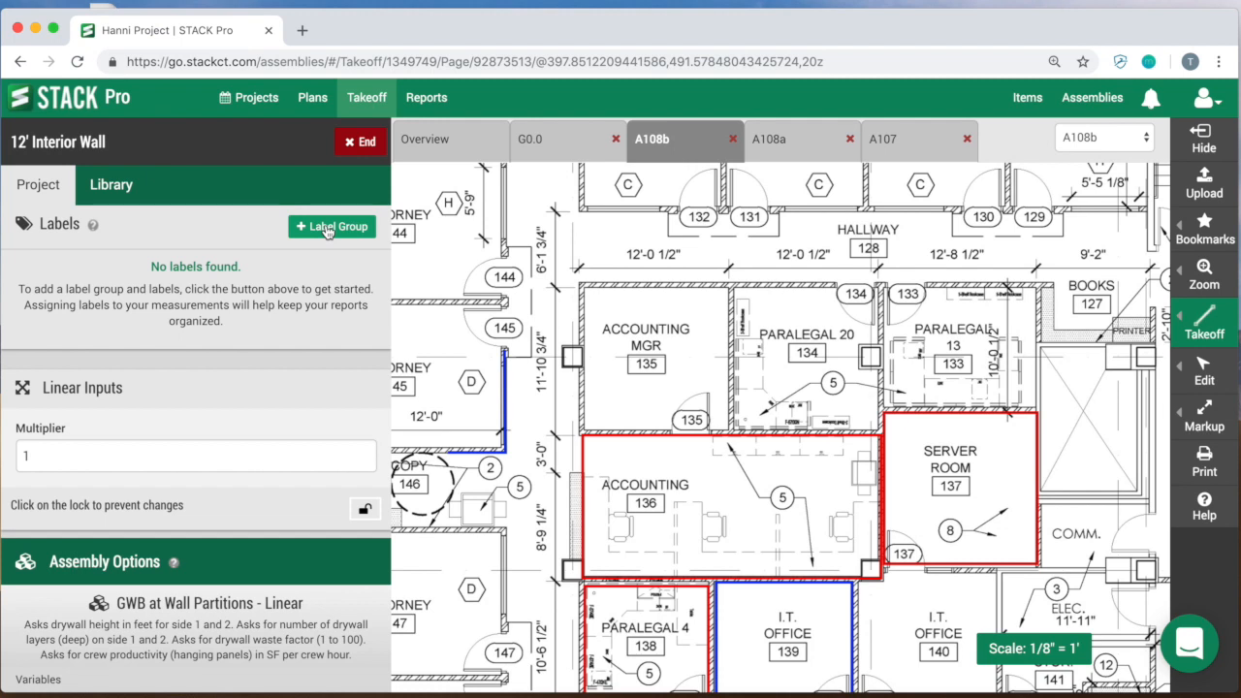
click(326, 228)
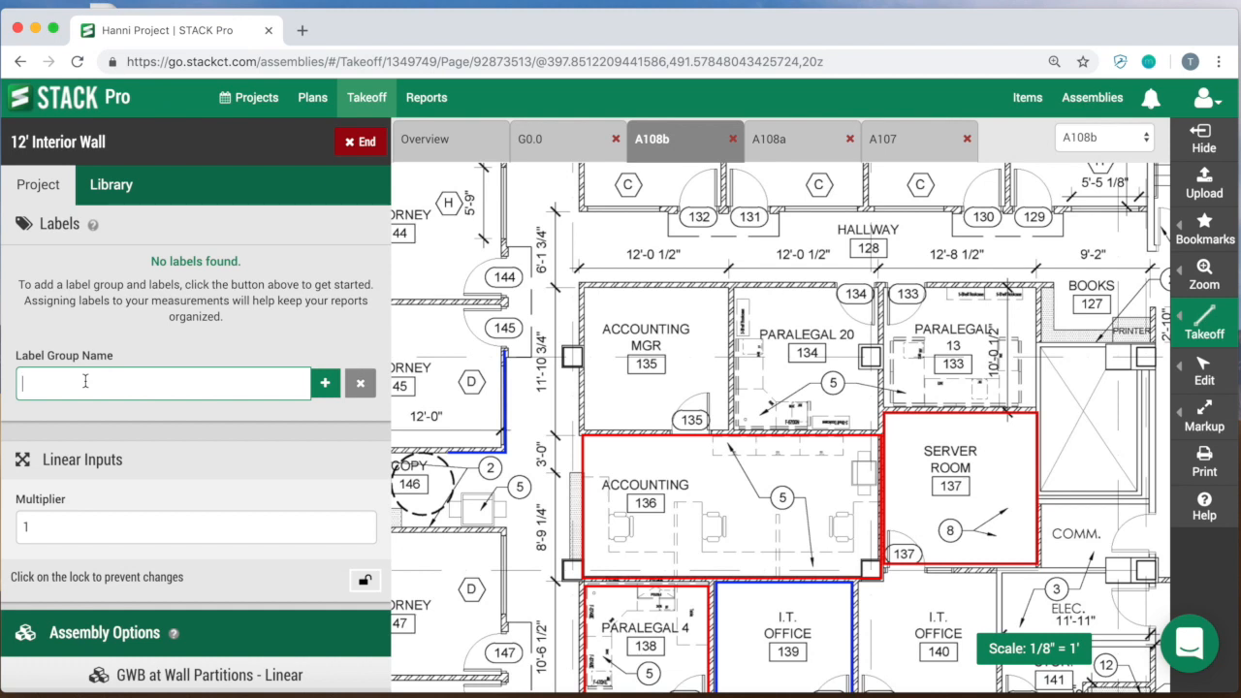
text(R)
click(325, 383)
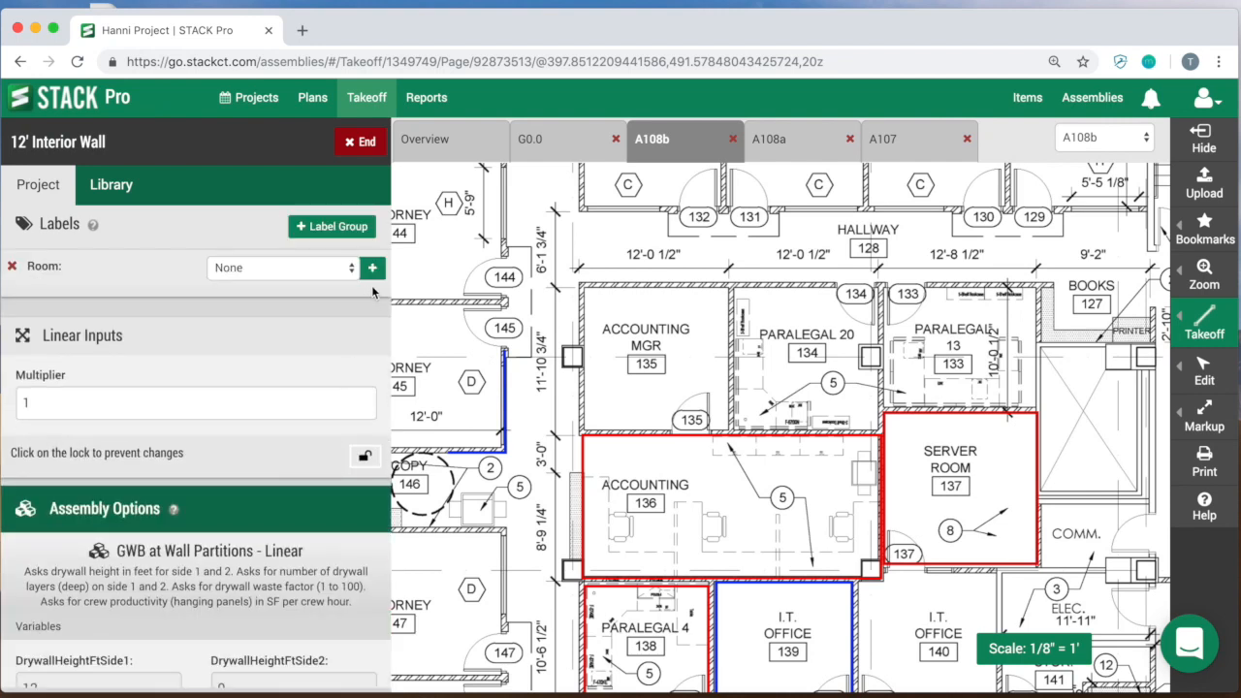
Step: Add the labels Room 135 and Room 134 to the Room label group
click(372, 270)
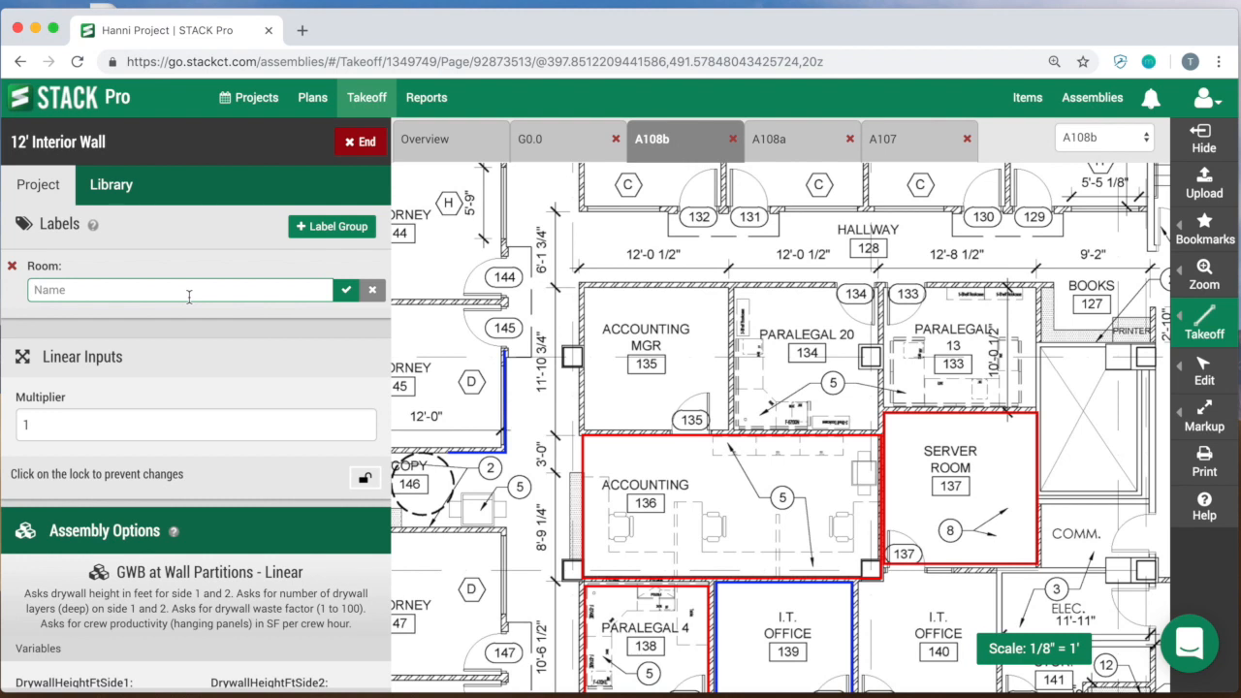
text(Room 135)
click(347, 292)
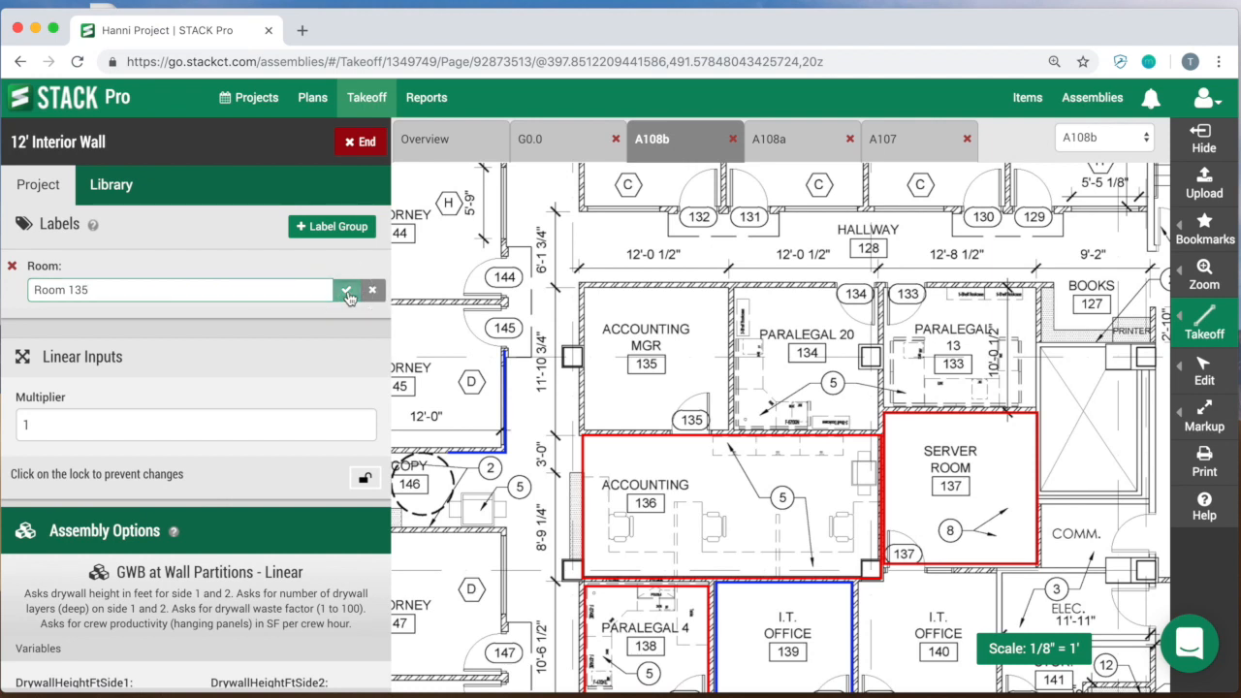
click(347, 289)
text(Room 134)
click(346, 290)
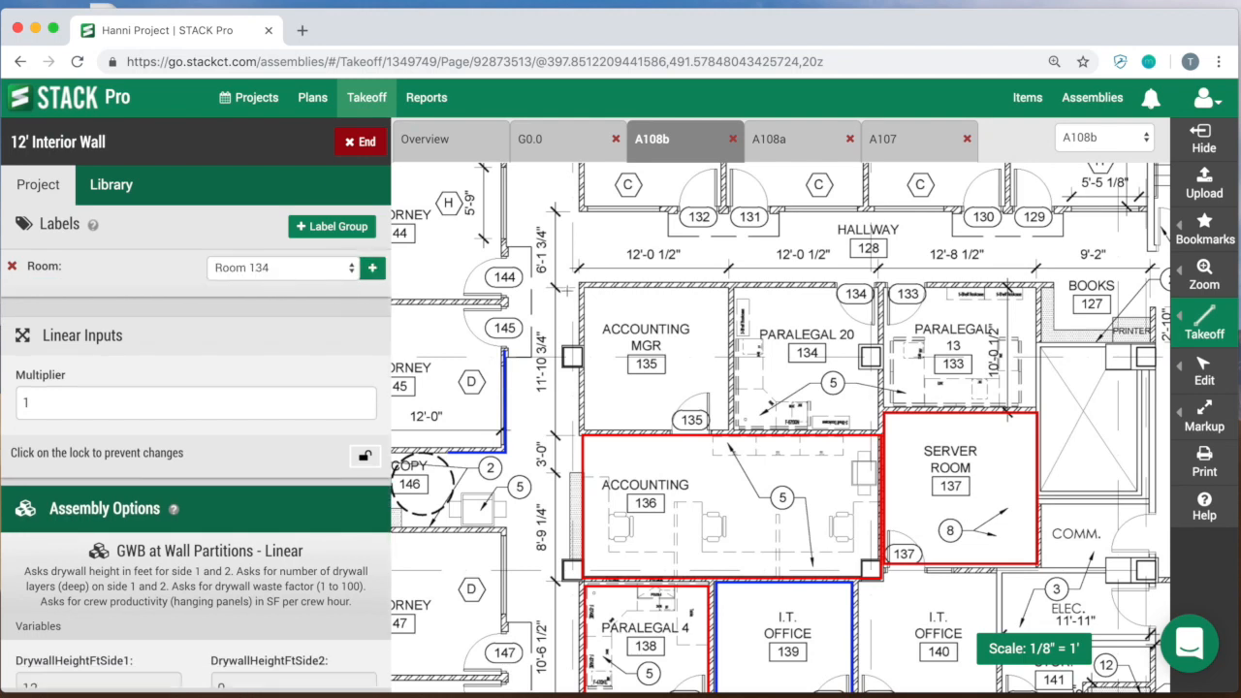
Step: Trace all four walls of Paralegal 20, room 134, with the Room 134 label assigned
click(583, 290)
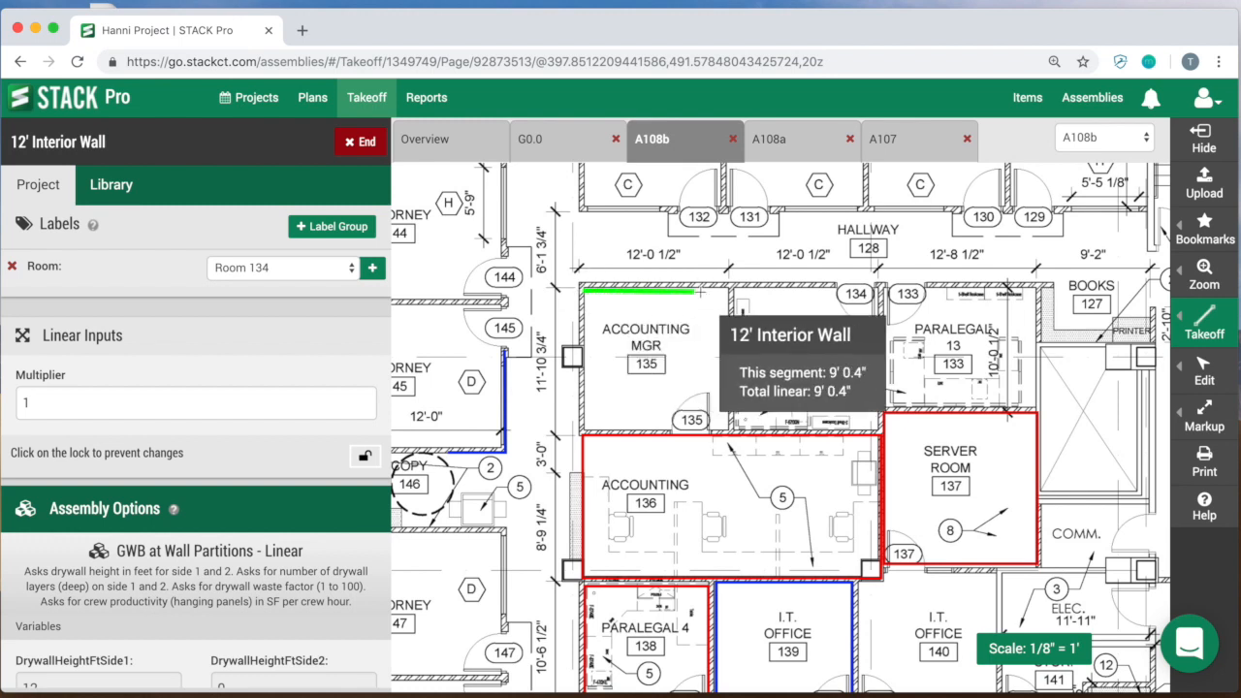
key(Escape)
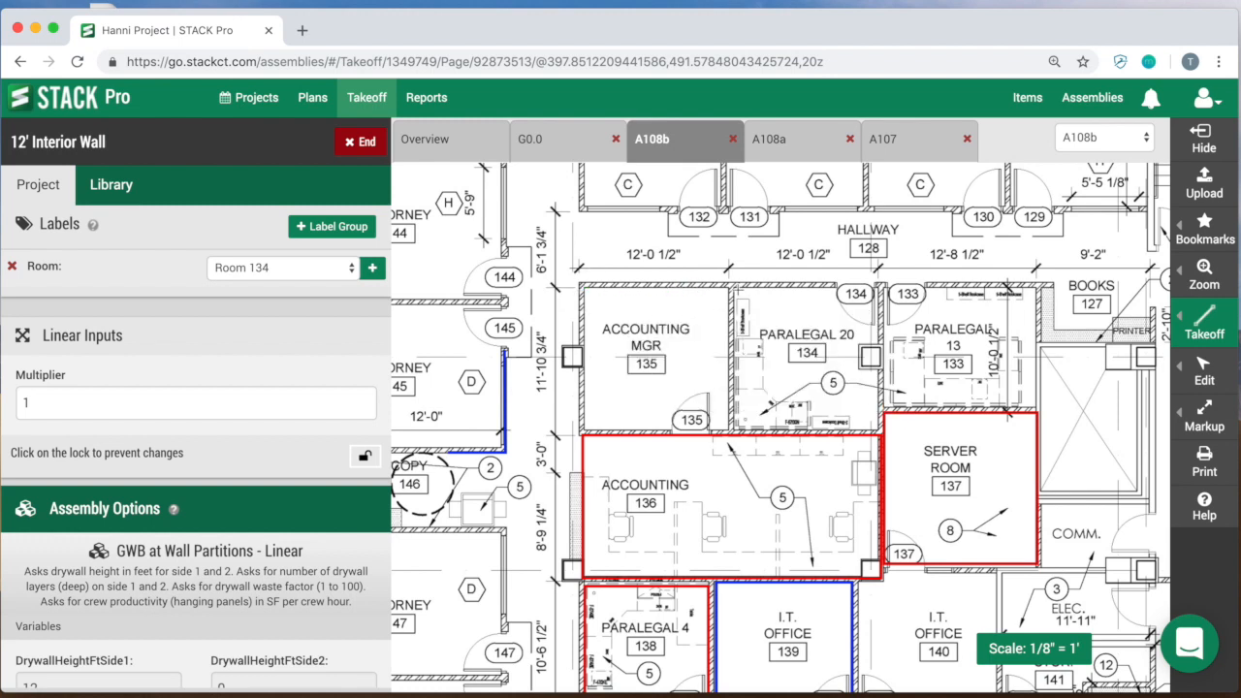
click(738, 289)
click(884, 289)
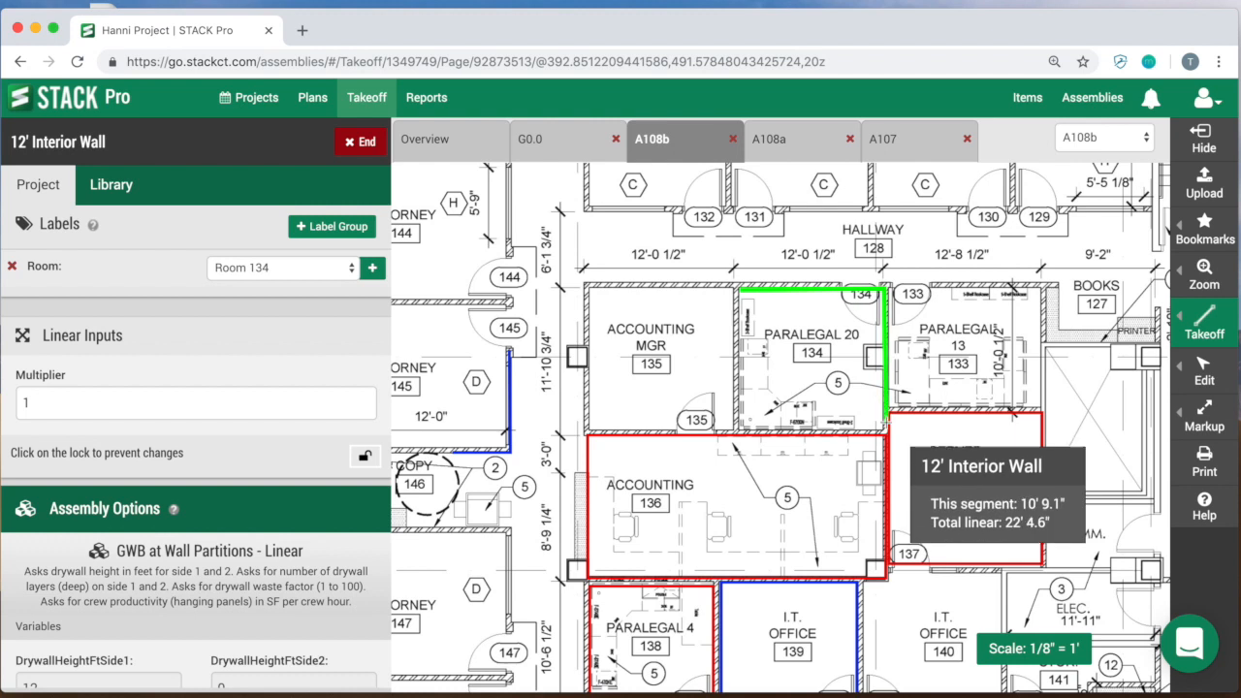
click(884, 426)
click(740, 427)
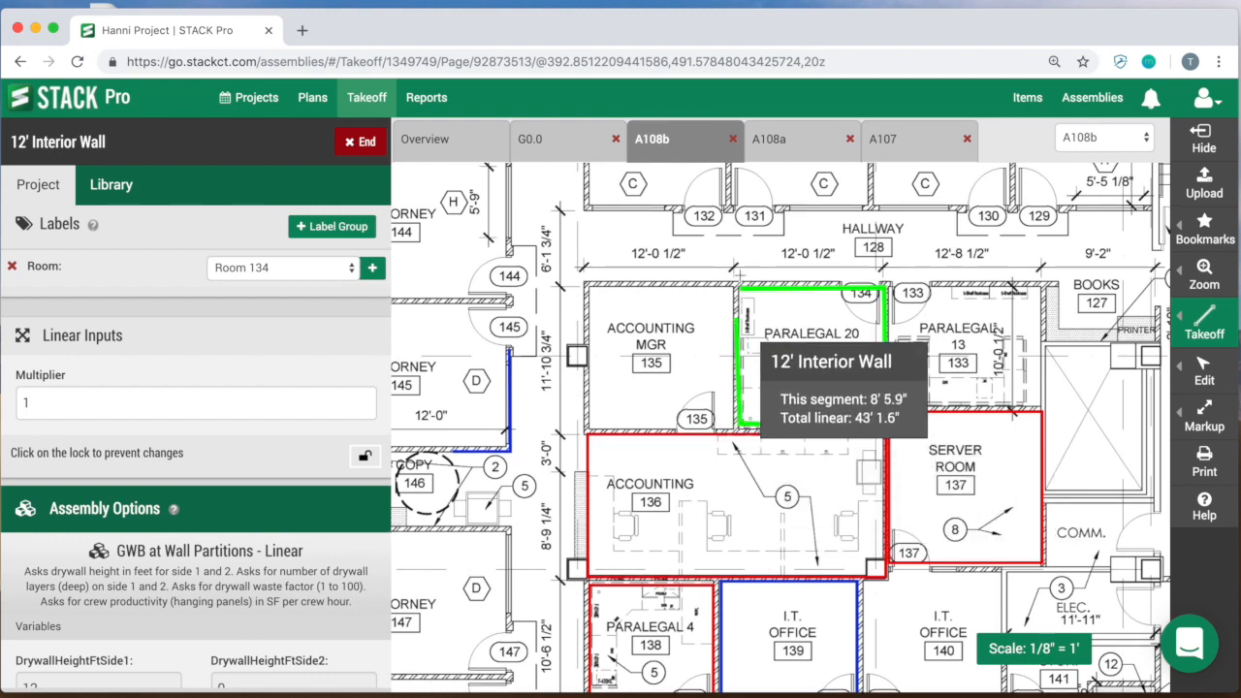
click(739, 288)
Step: Trace all four walls of Accounting Mgr, room 135, with the Room 135 label assigned, and end the takeoff
click(281, 268)
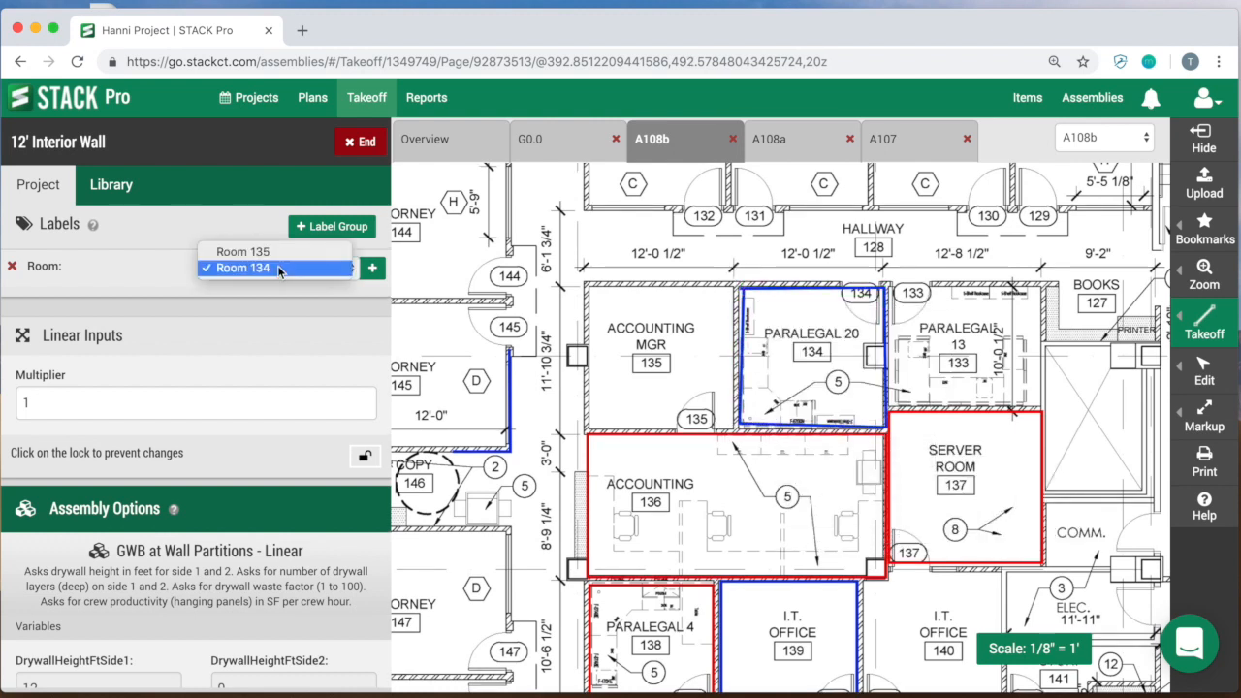
click(245, 252)
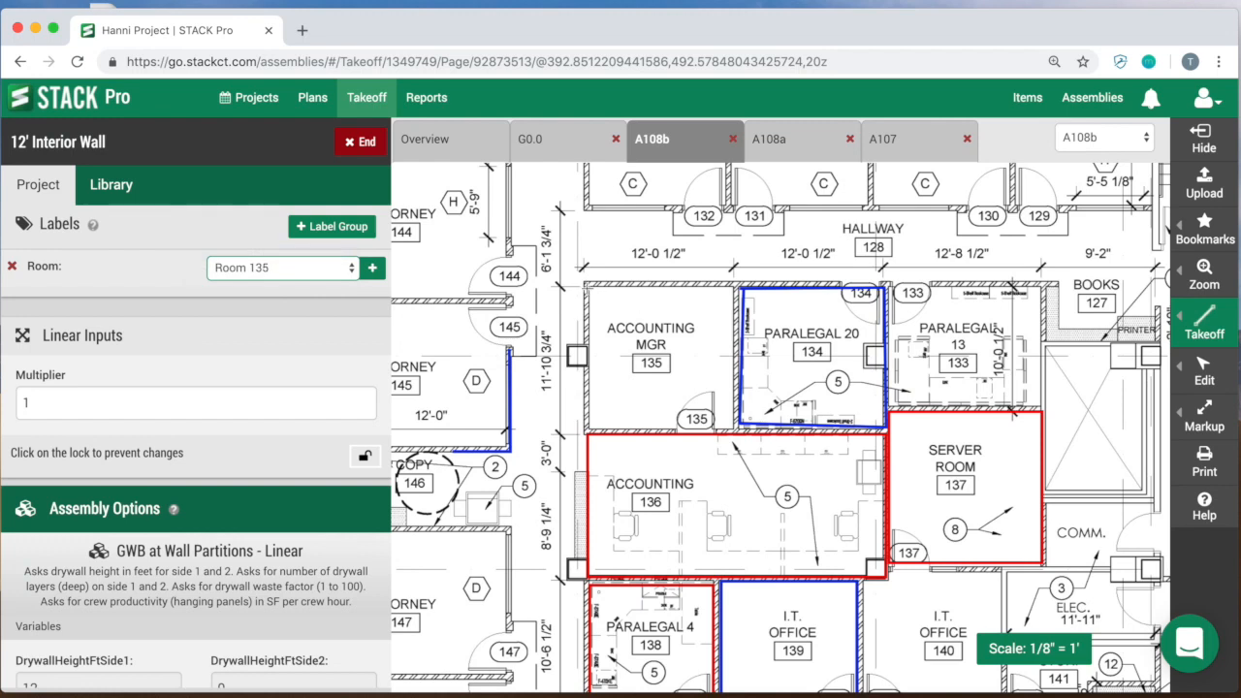
click(589, 287)
click(735, 288)
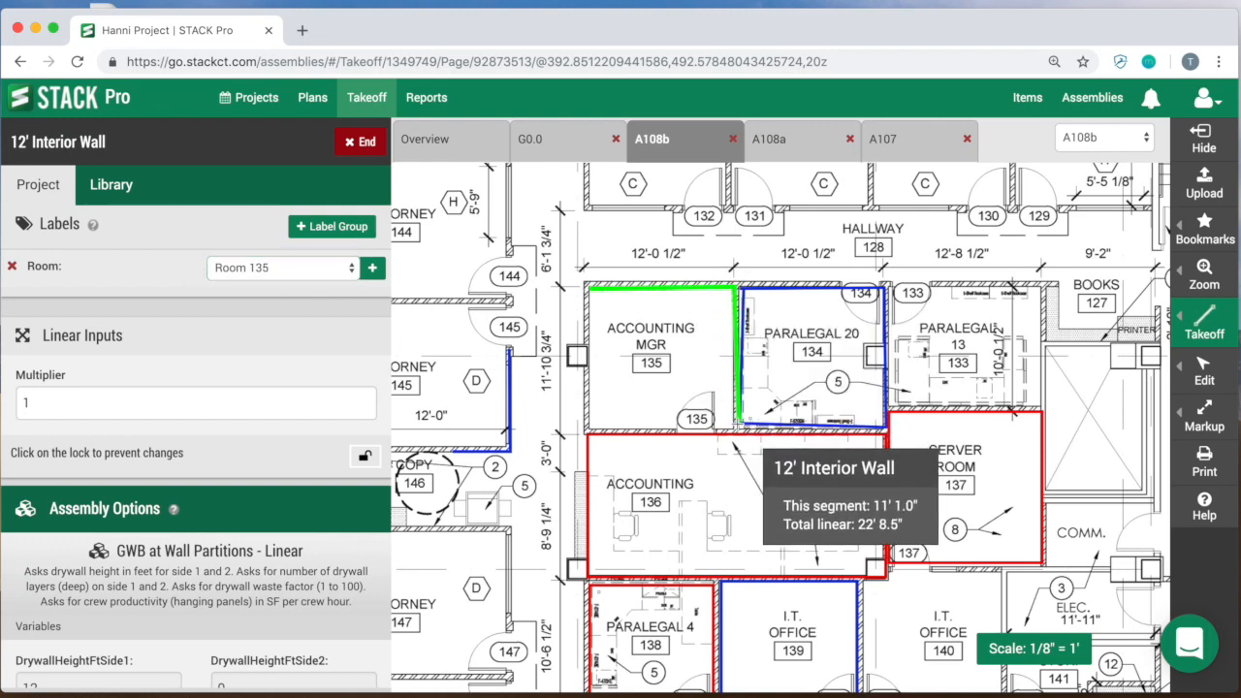
click(734, 425)
click(597, 425)
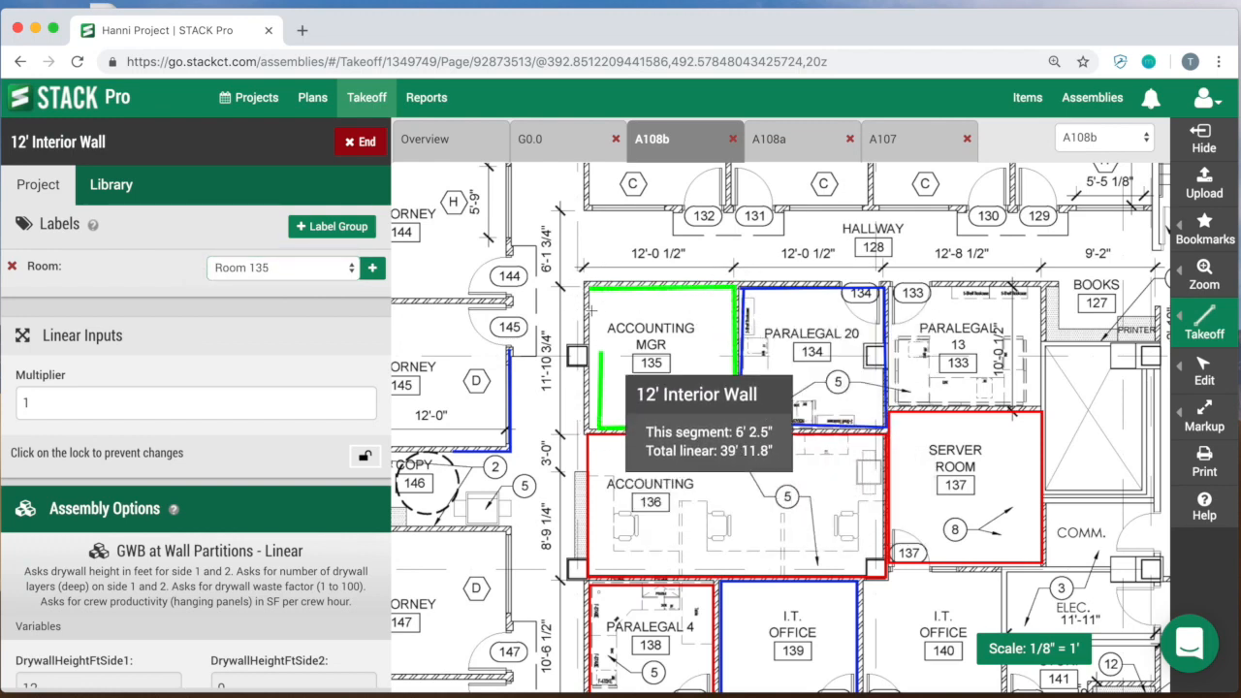
click(588, 288)
click(360, 142)
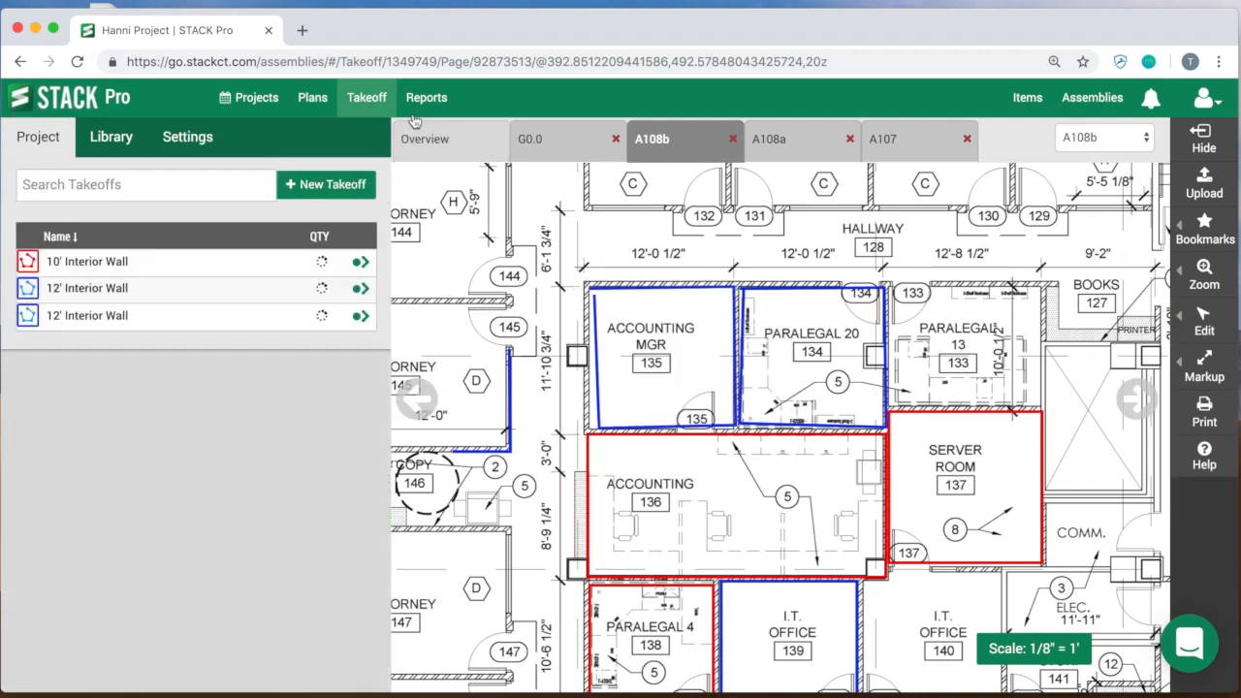
Step: Generate the Takeoff Quantity Report for the project and group it by Room
click(426, 101)
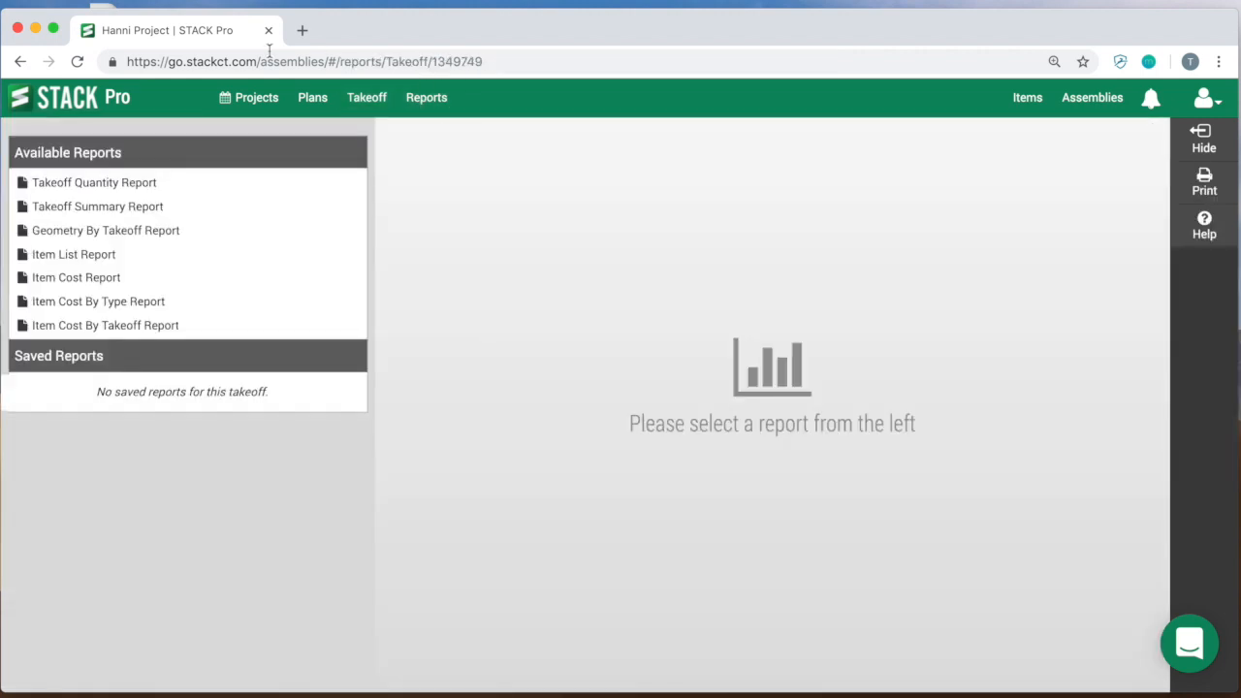
click(91, 188)
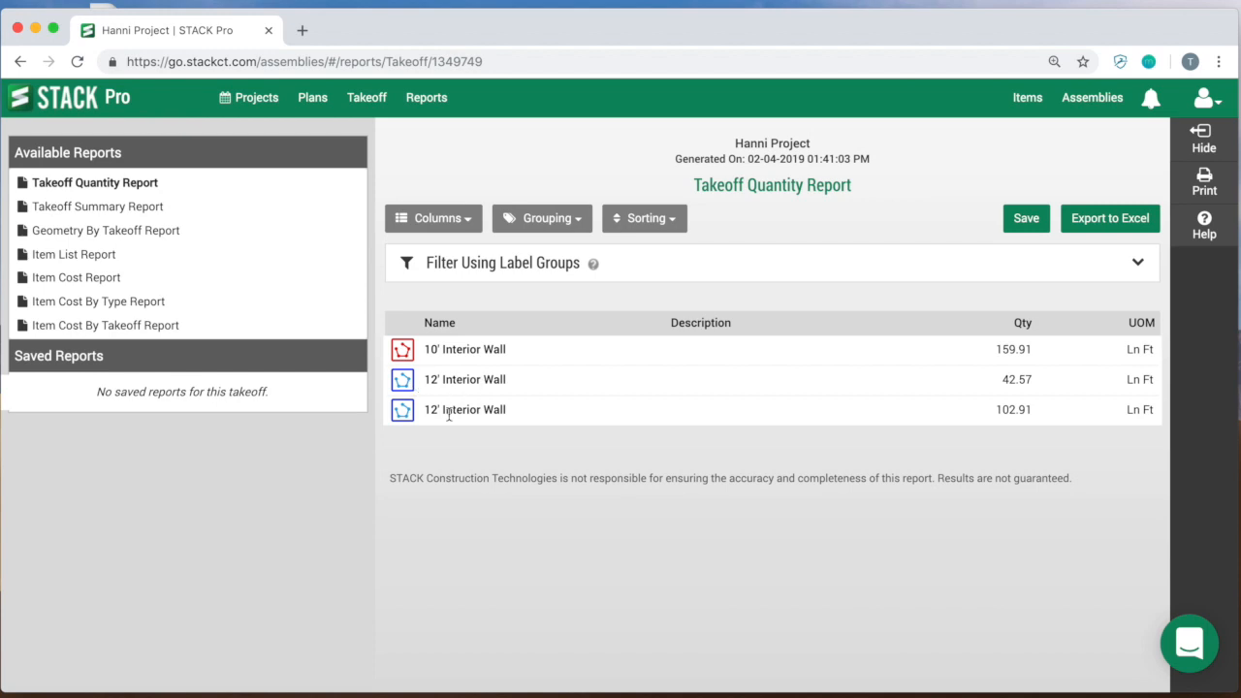
click(545, 221)
click(548, 311)
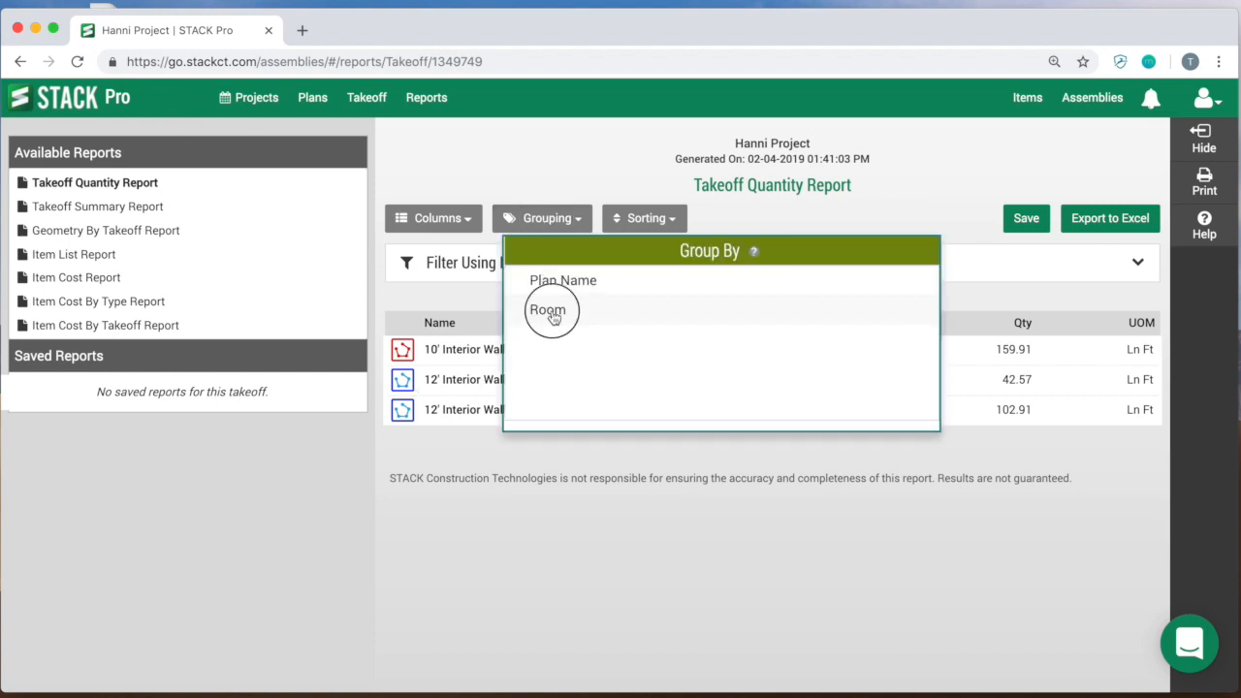
click(493, 393)
scroll(481, 456, down, 1)
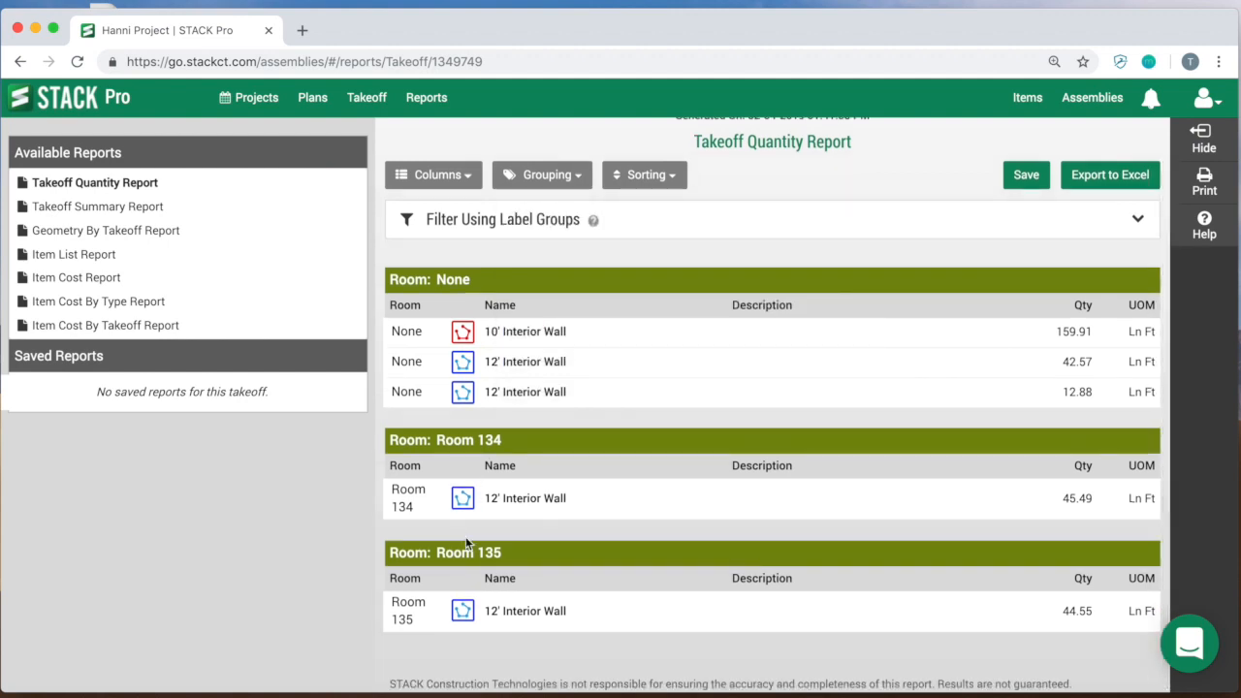
Step: Open the company account settings from the takeoff and examine the Company Label Groups section
click(376, 102)
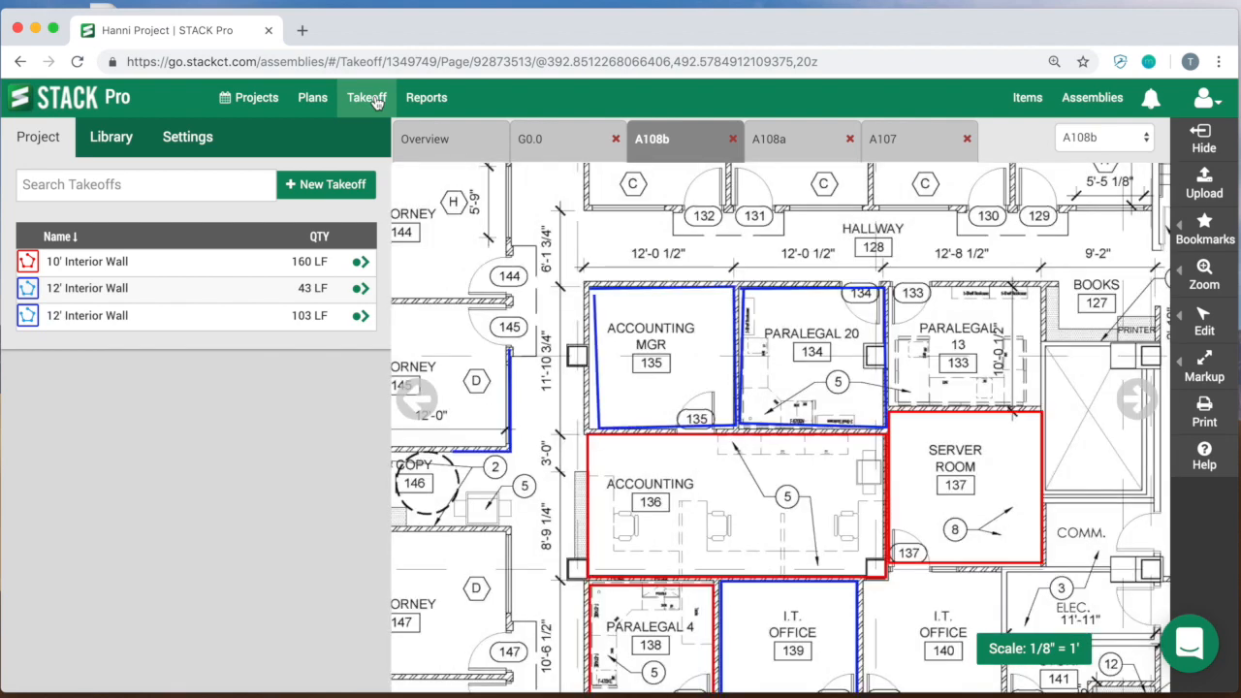
click(356, 263)
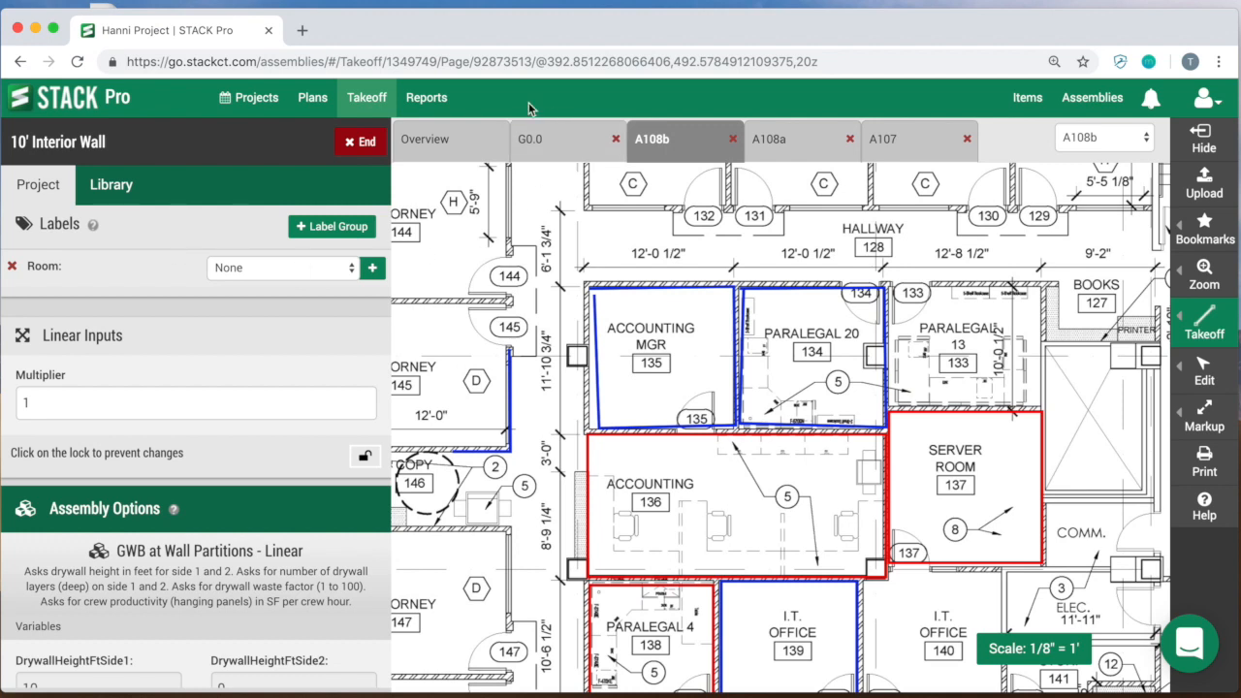
click(1206, 100)
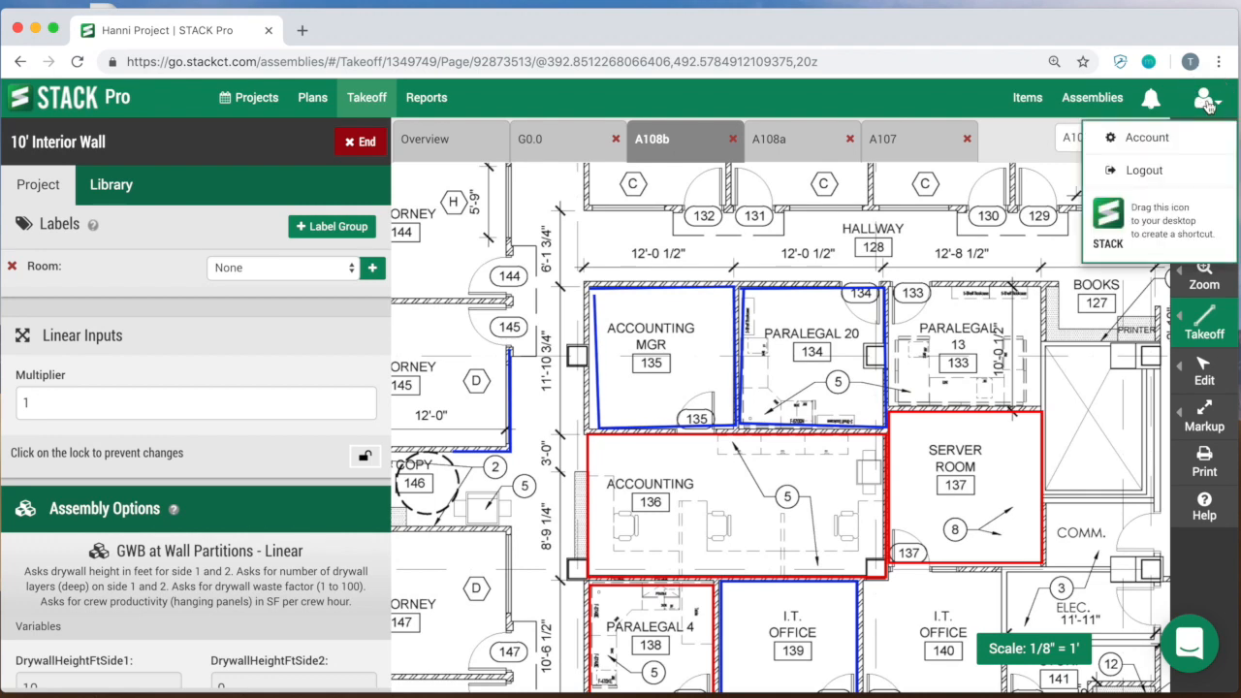
click(1152, 139)
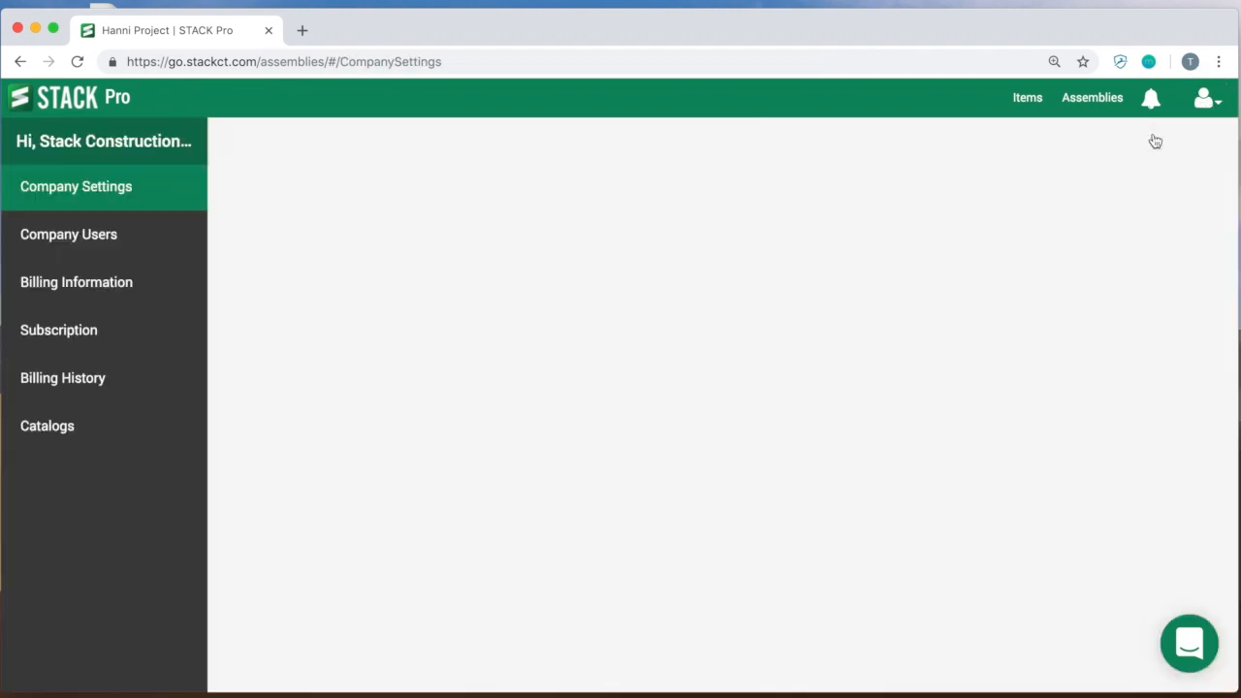
scroll(625, 291, down, 5)
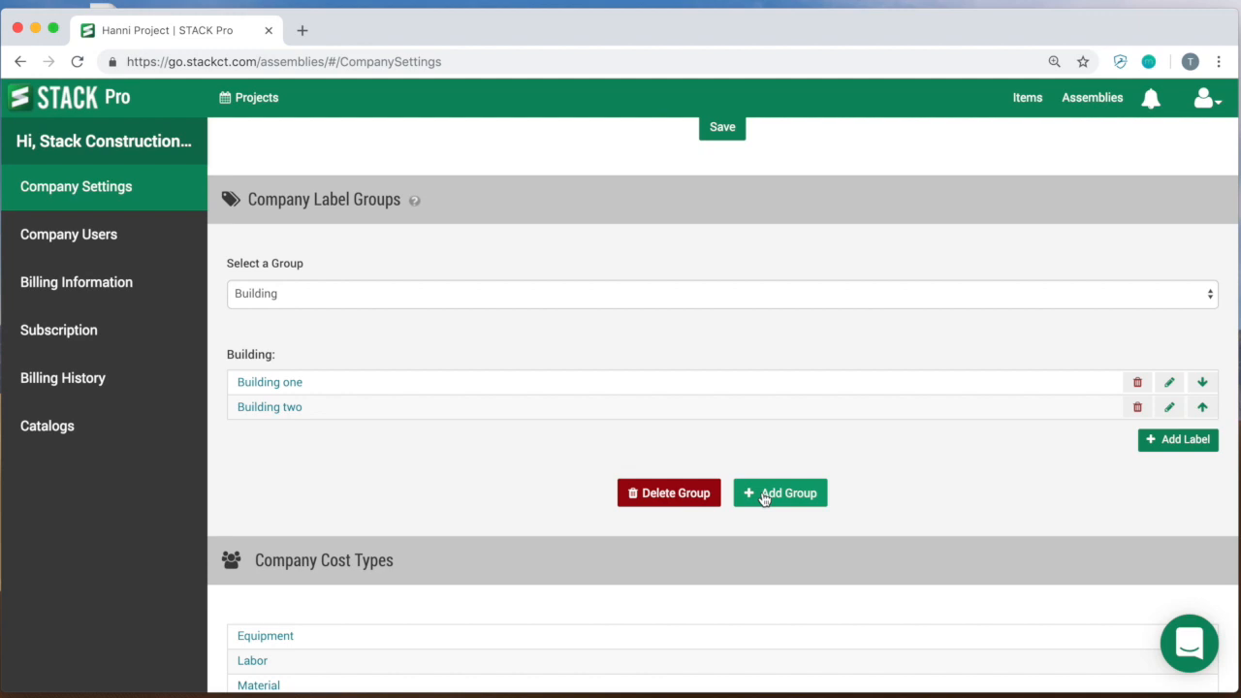
Step: Reopen plan A108b of Hanni Project and resume the 10' Interior Wall takeoff
click(257, 98)
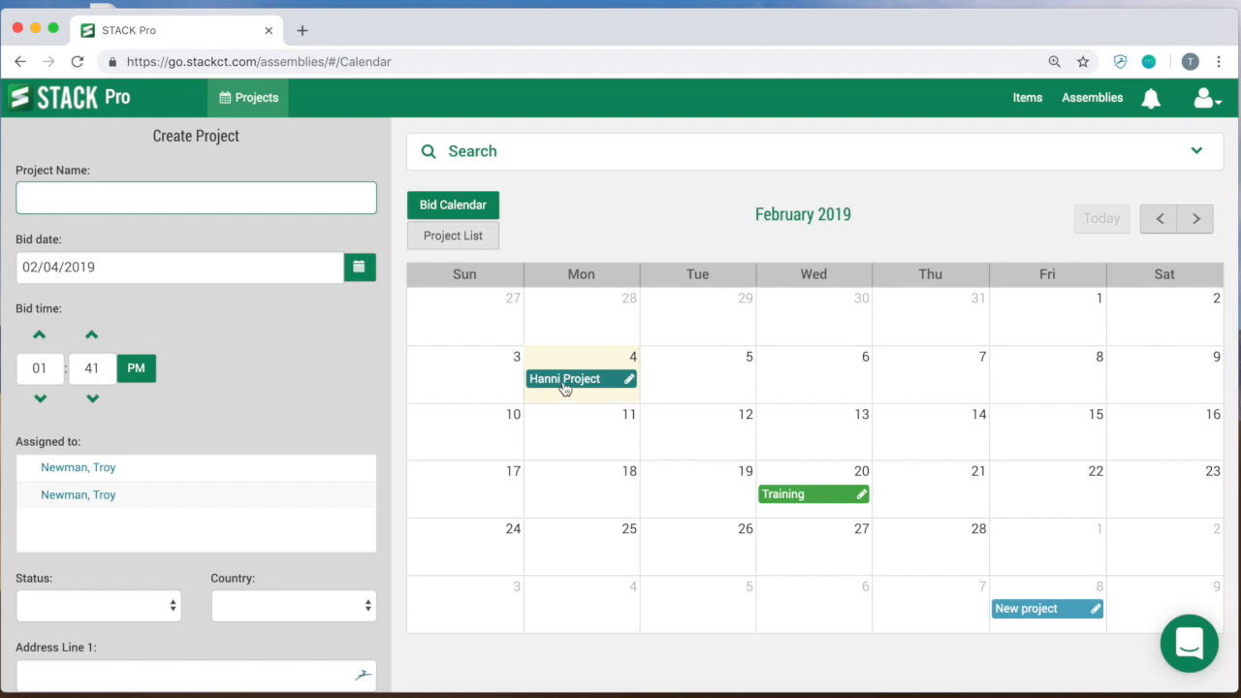
click(554, 384)
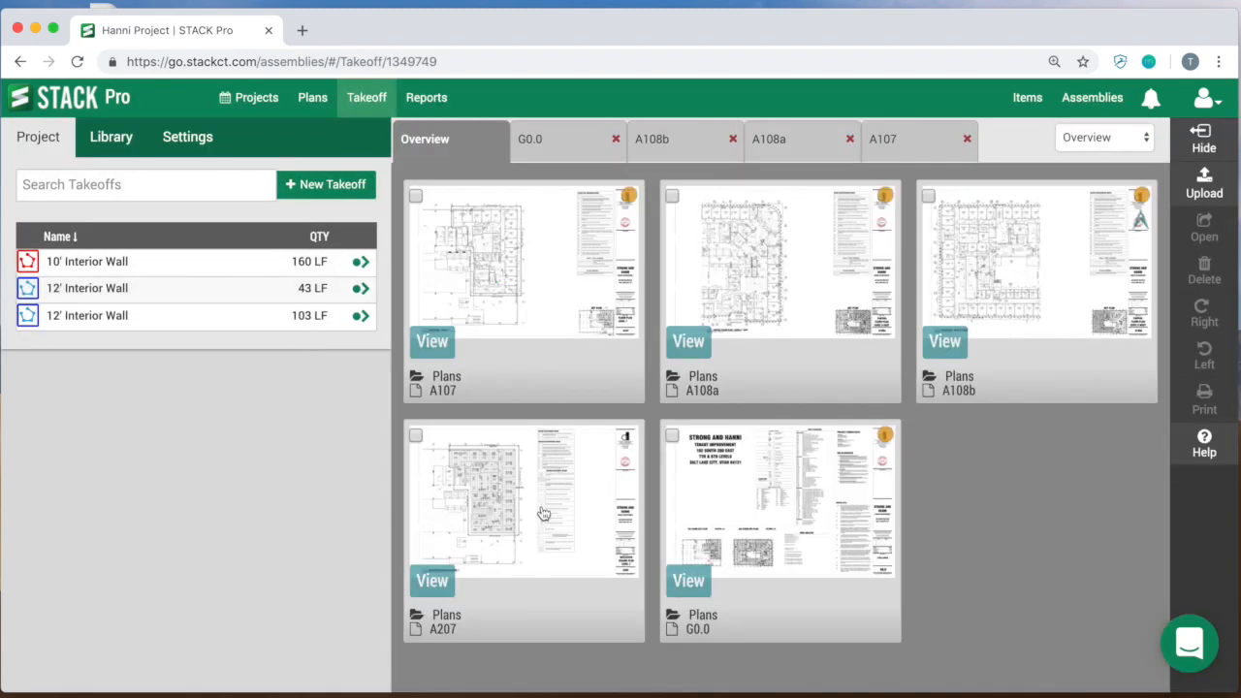
click(1064, 283)
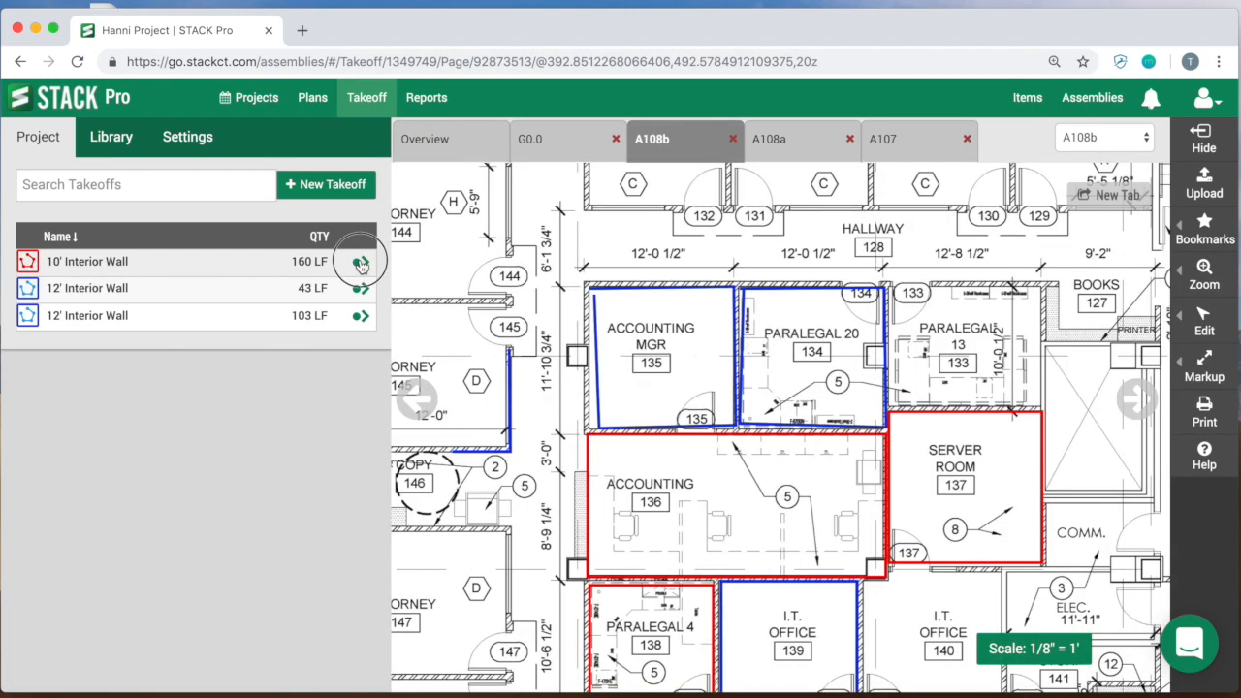
click(361, 262)
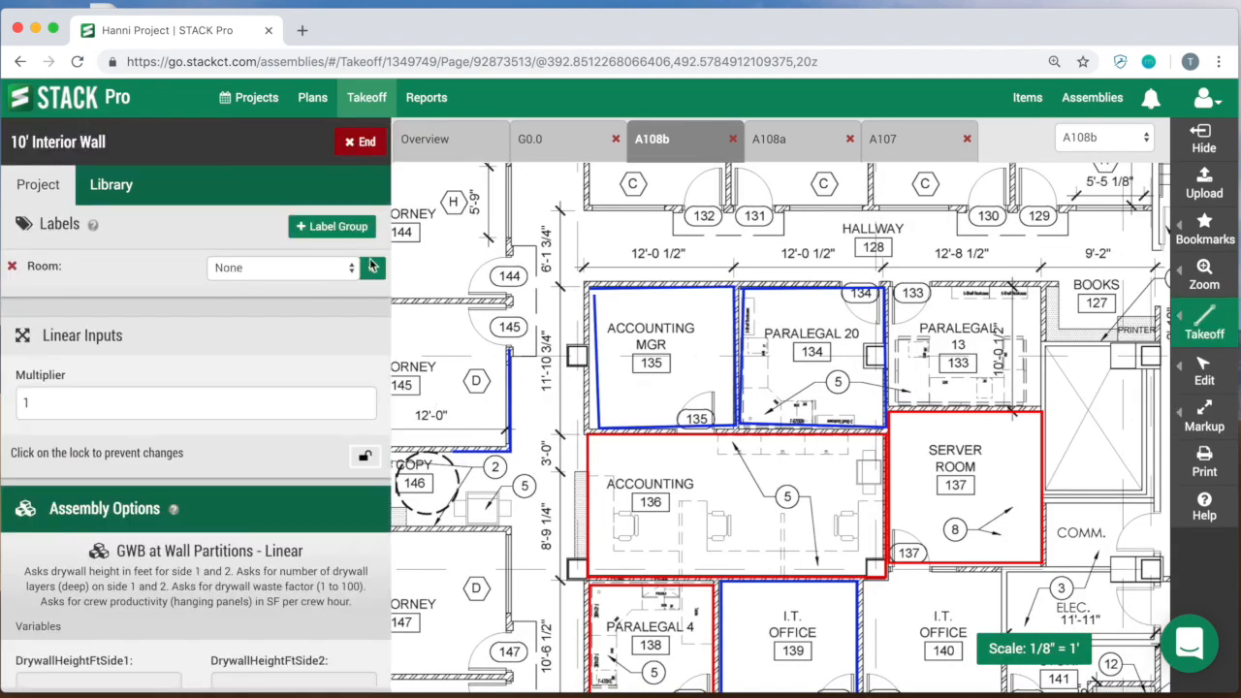
drag(510, 276, 511, 278)
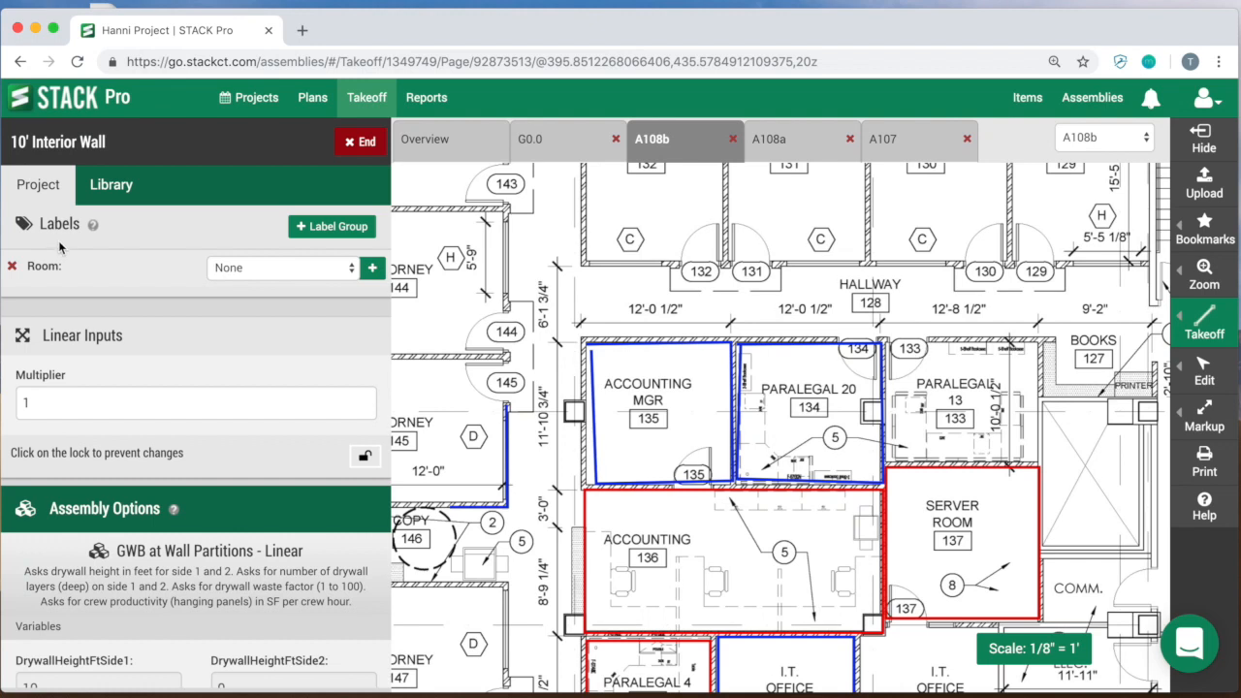
Step: Add the Floor label group from the library to the 10' Interior Wall takeoff and check its available labels
click(113, 192)
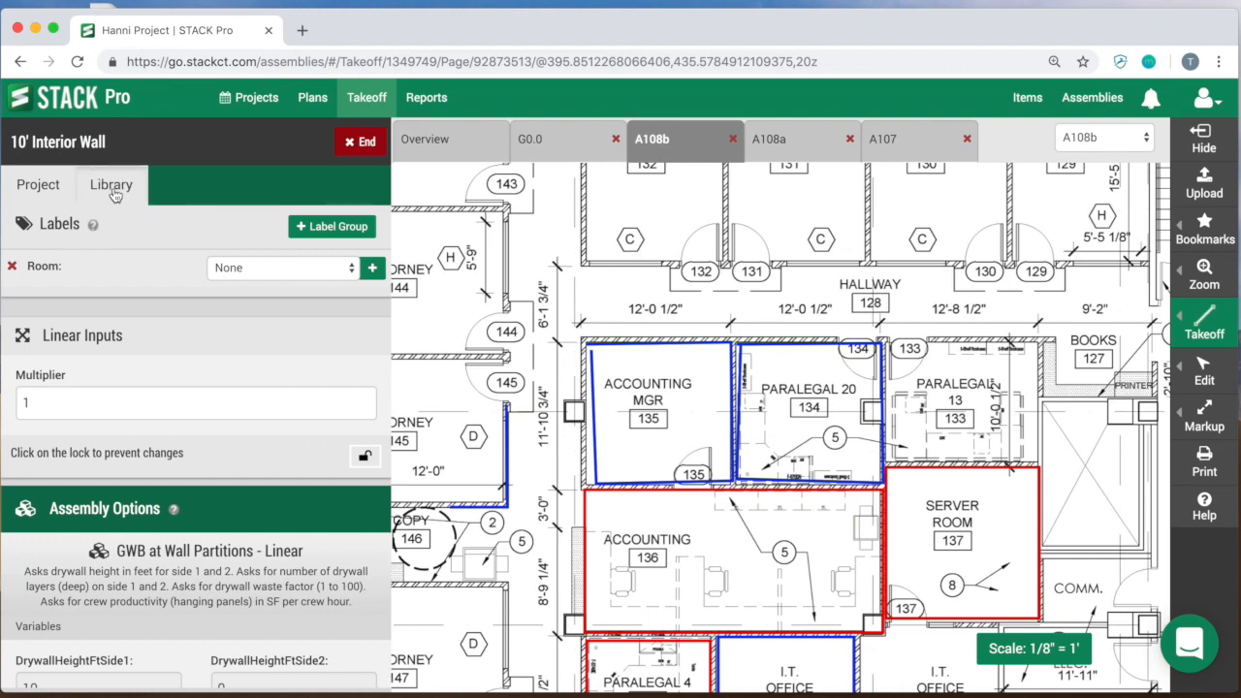
scroll(48, 407, down, 2)
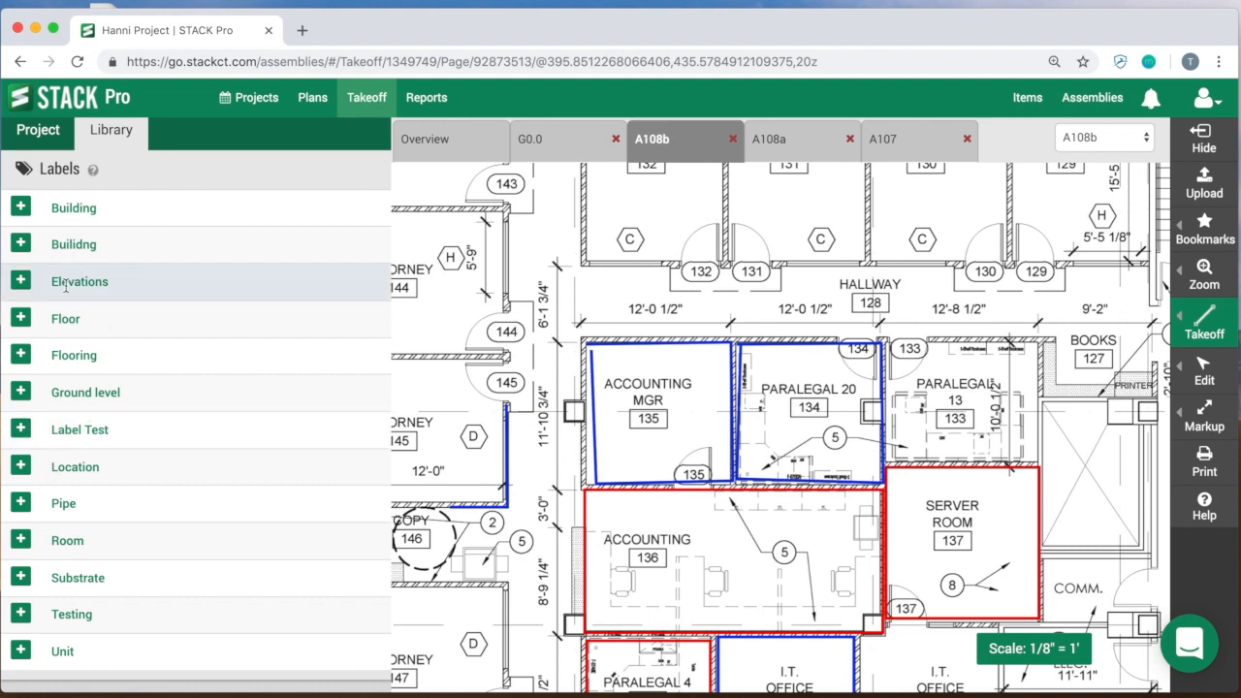
click(20, 320)
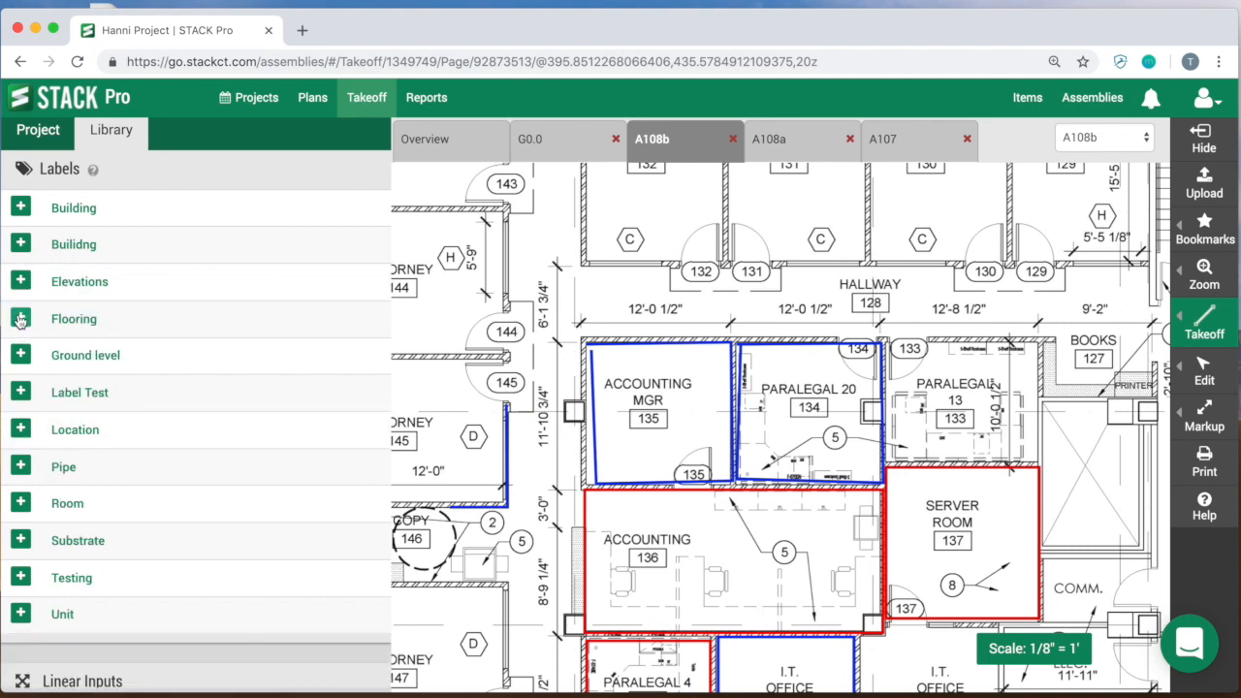
click(42, 133)
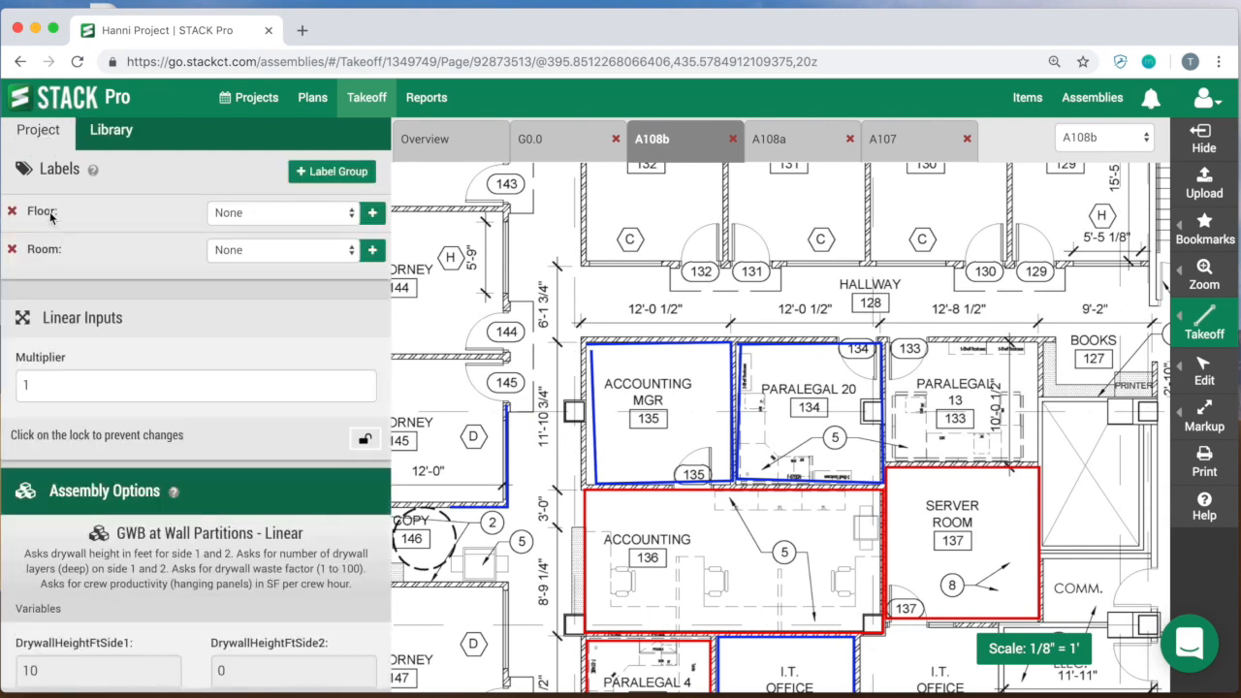
click(221, 214)
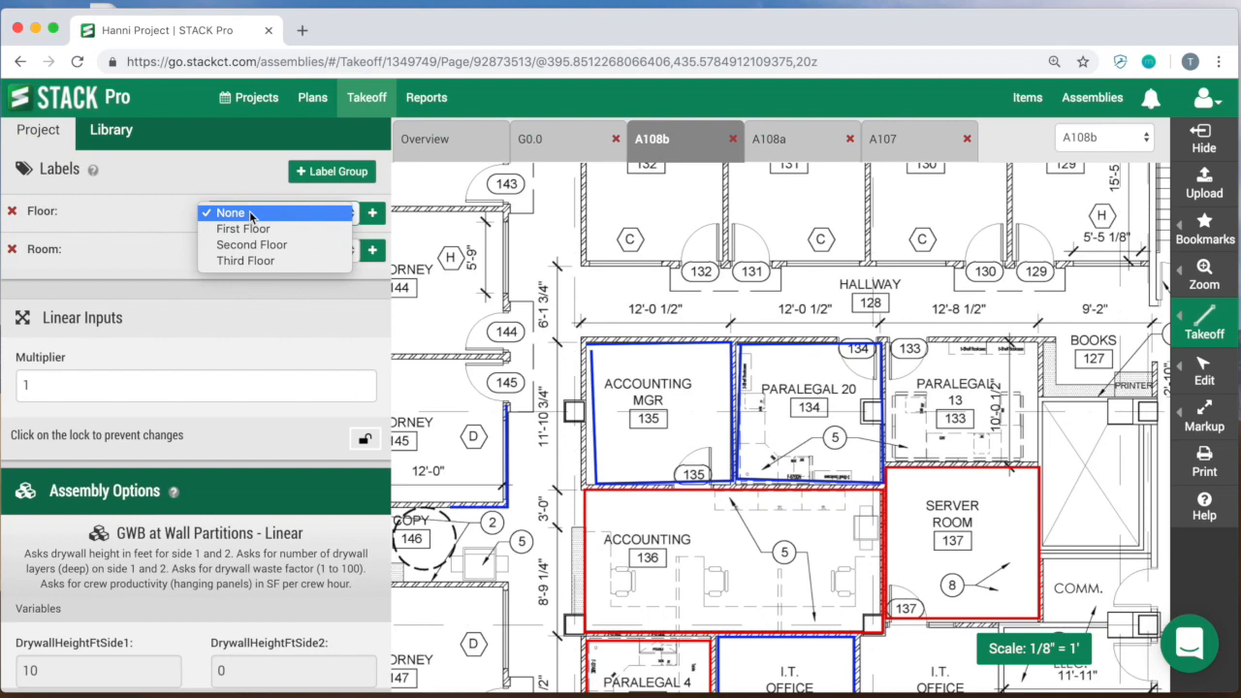
click(644, 266)
Step: Multiselect all traced walls on plan A108b and assign them the First Floor label
drag(632, 289, 760, 222)
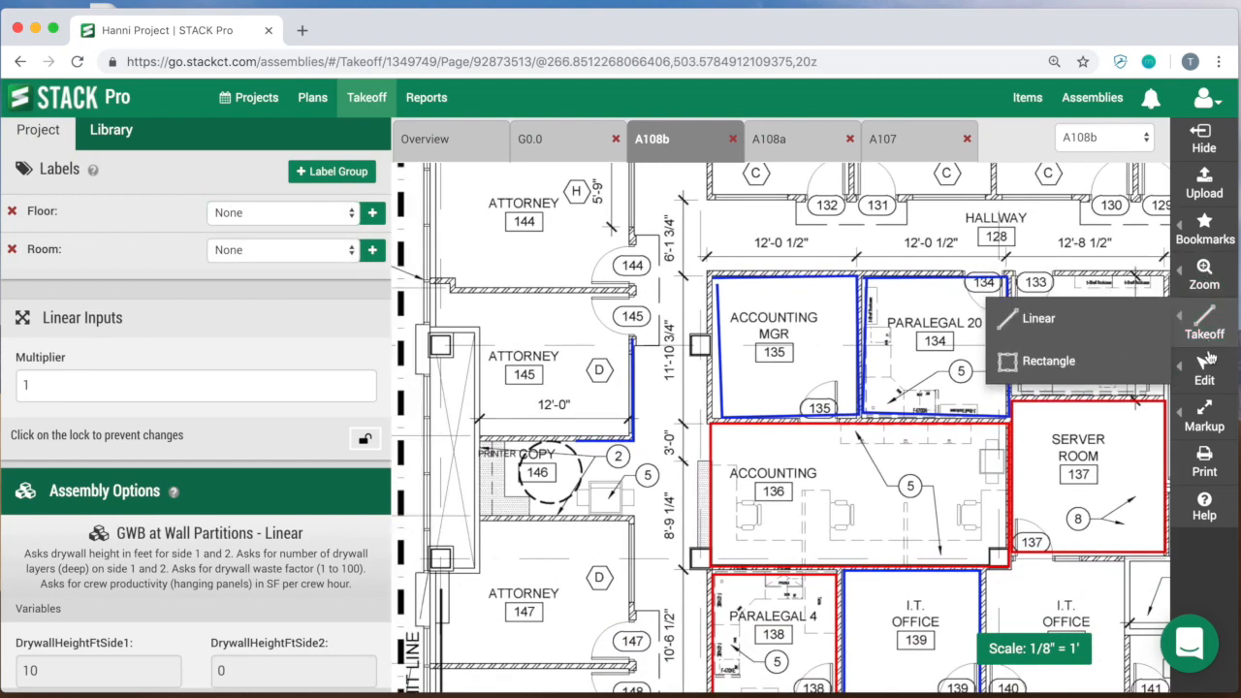
mouse_move(1205, 369)
click(1086, 435)
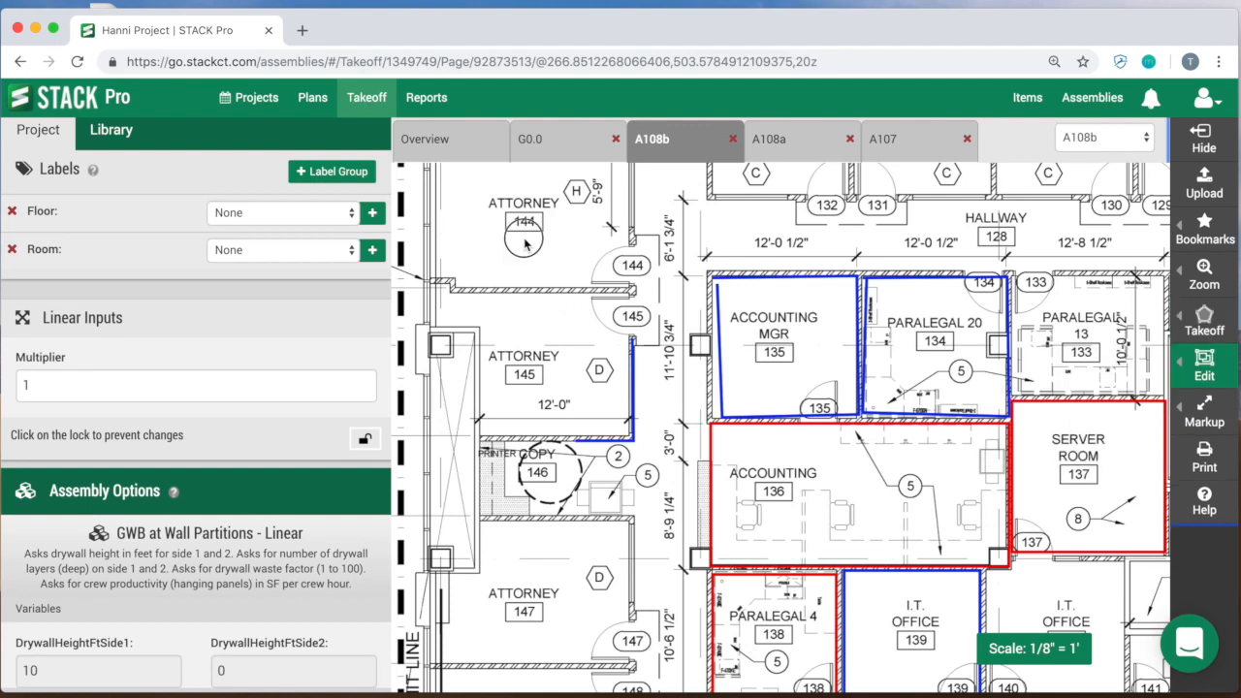
drag(1147, 649, 529, 247)
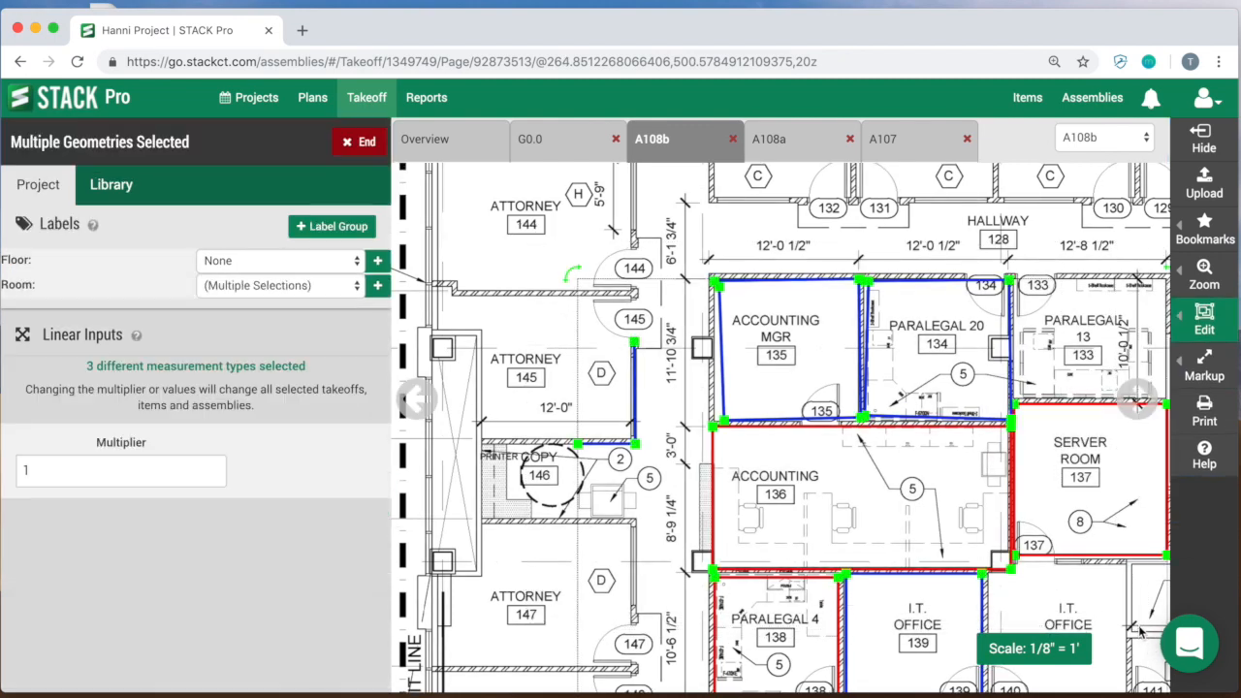
click(321, 264)
click(317, 275)
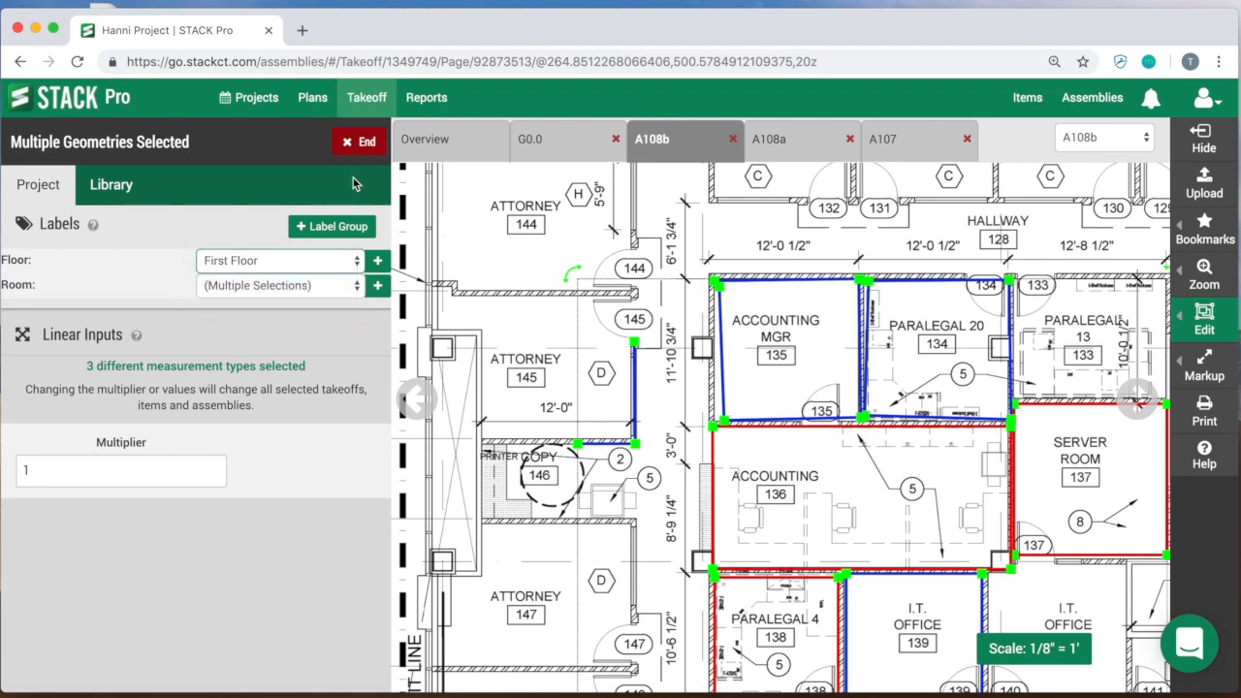
click(361, 144)
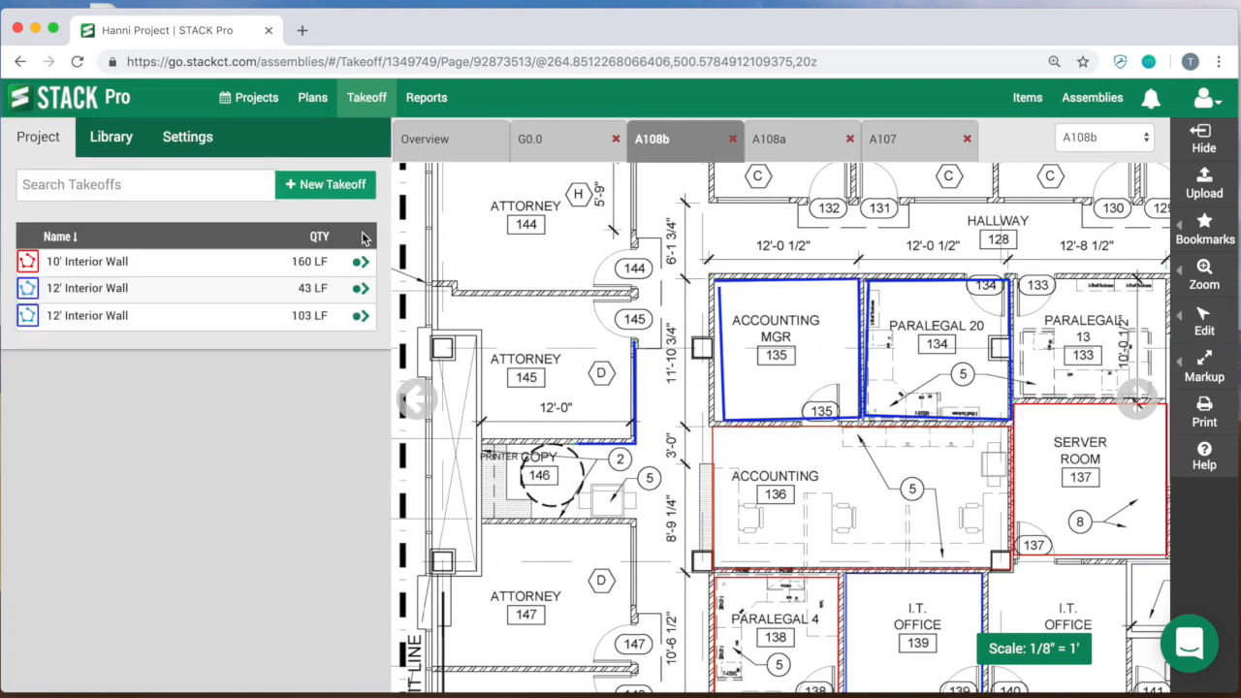
Step: Multiselect all traced walls on plan A108b again and review their assigned Floor and Room labels
click(361, 262)
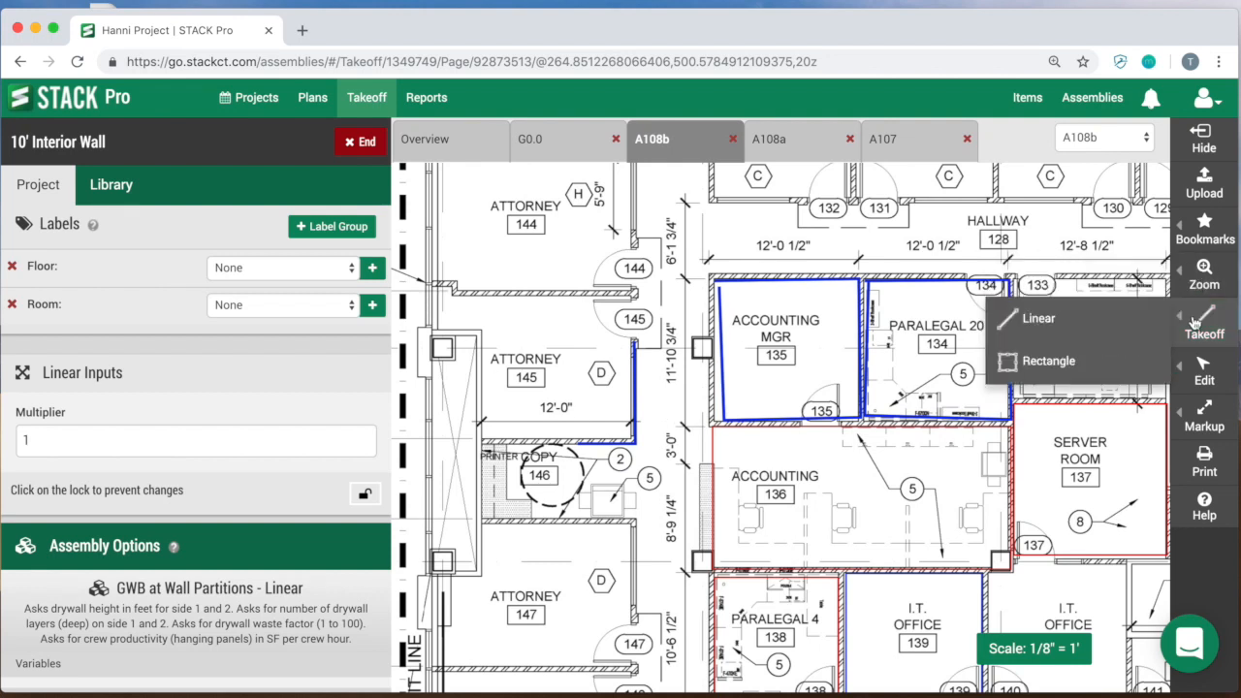
mouse_move(1173, 388)
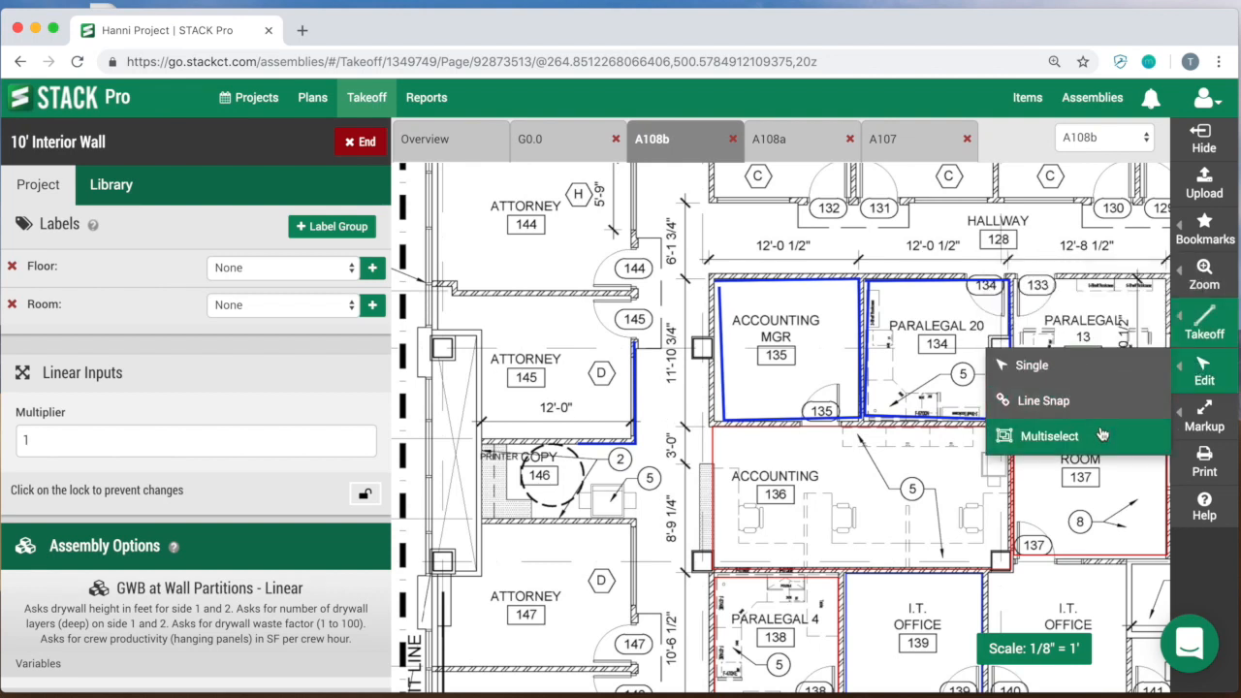
click(1049, 435)
drag(539, 278, 1130, 622)
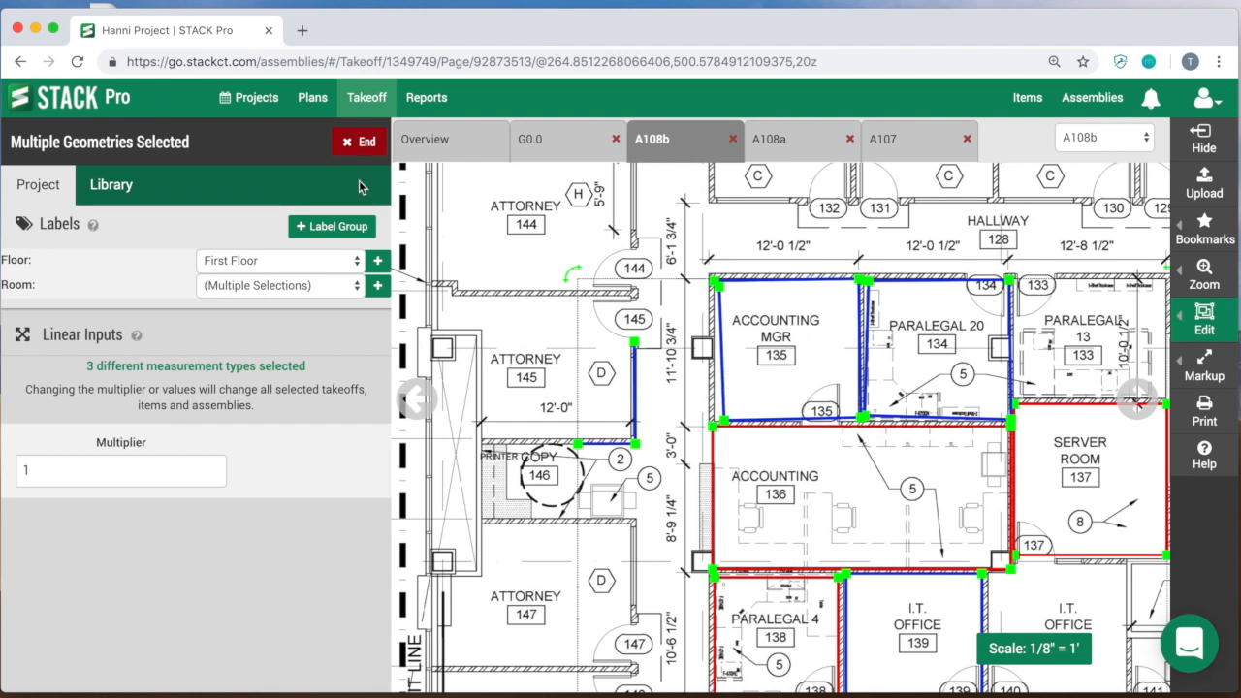
click(360, 145)
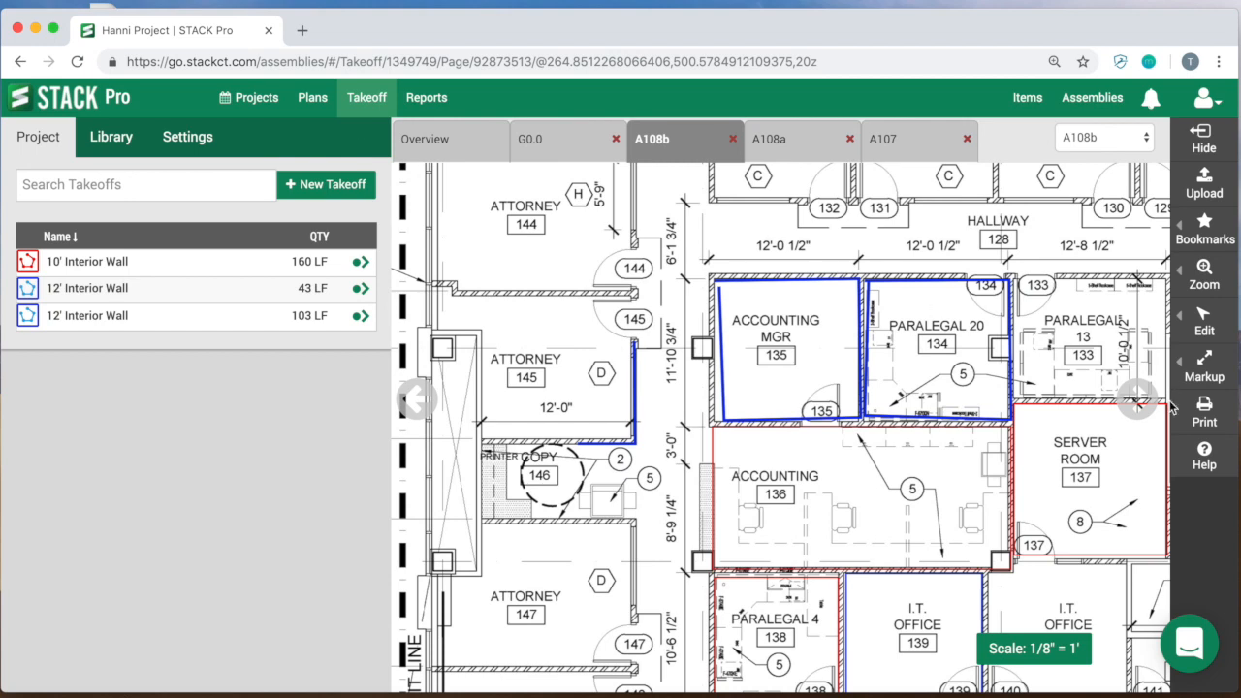
Step: Open the STACK online help, search its articles for "name", and return to the Hanni Project takeoff
click(1207, 457)
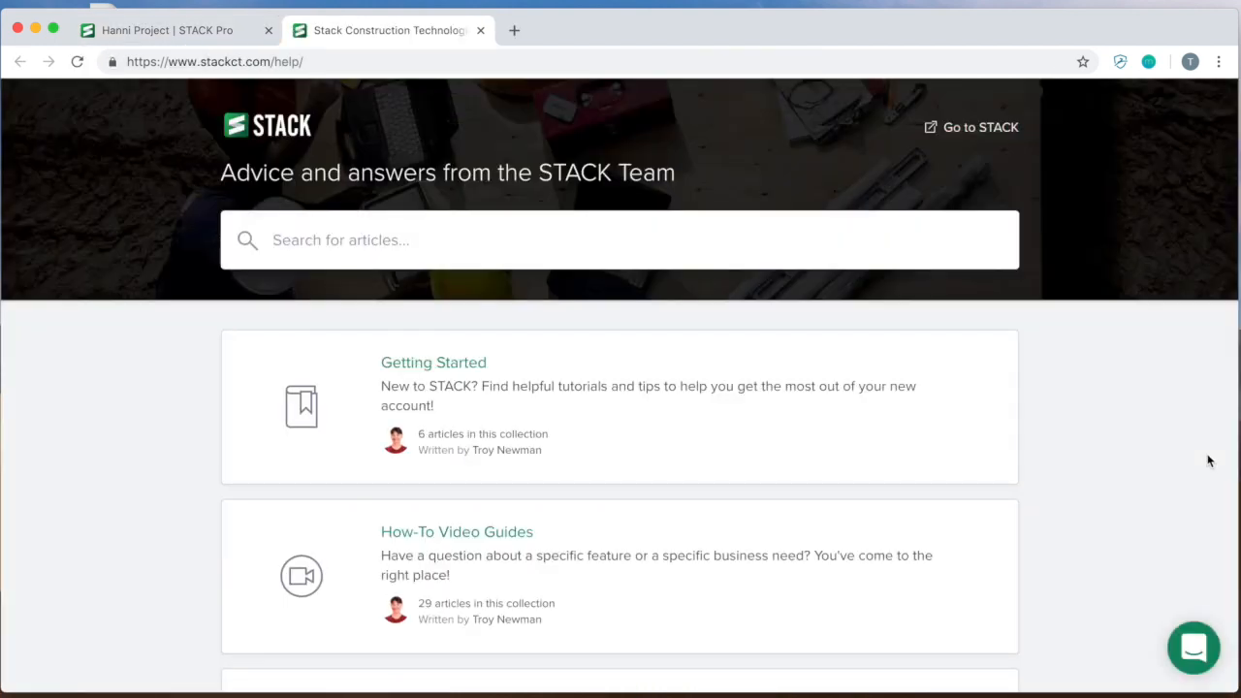
click(199, 32)
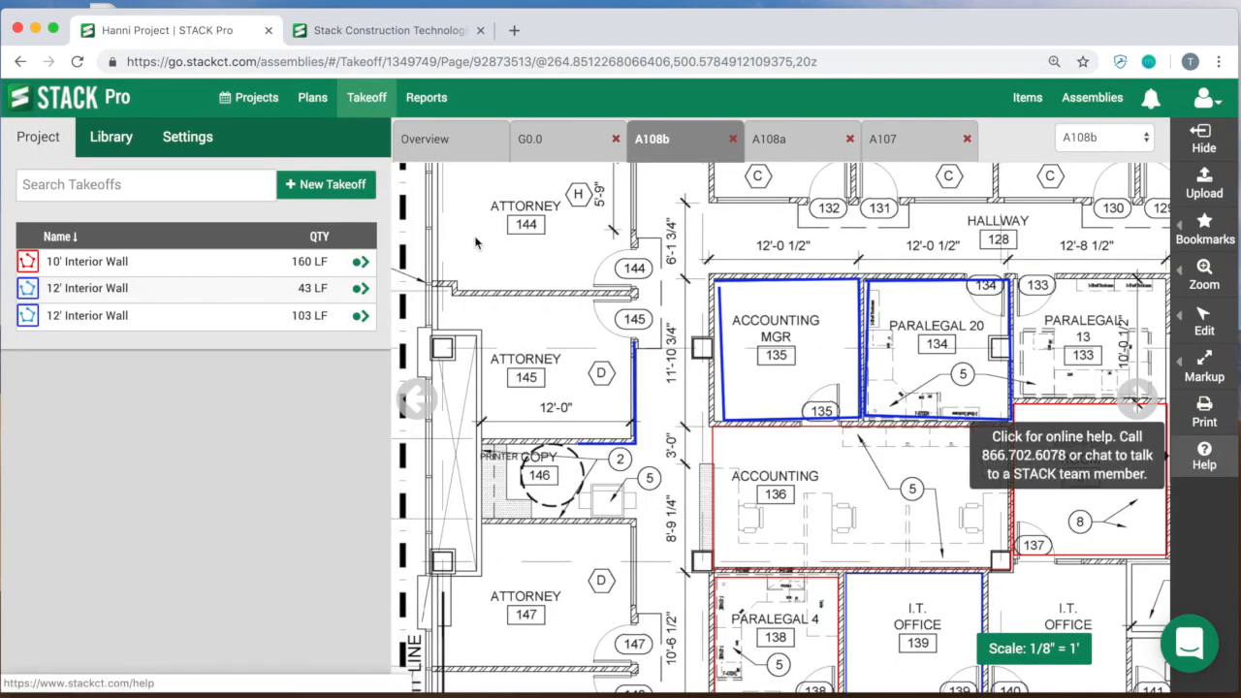
click(423, 30)
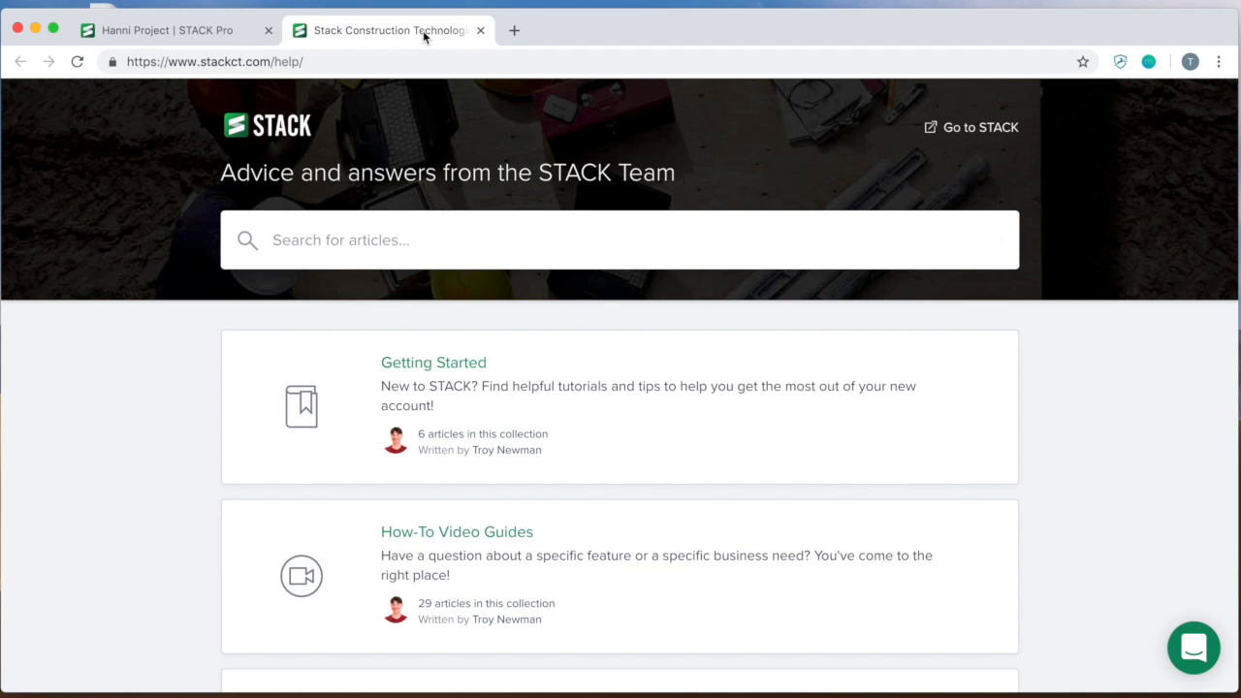
text(name)
key(Return)
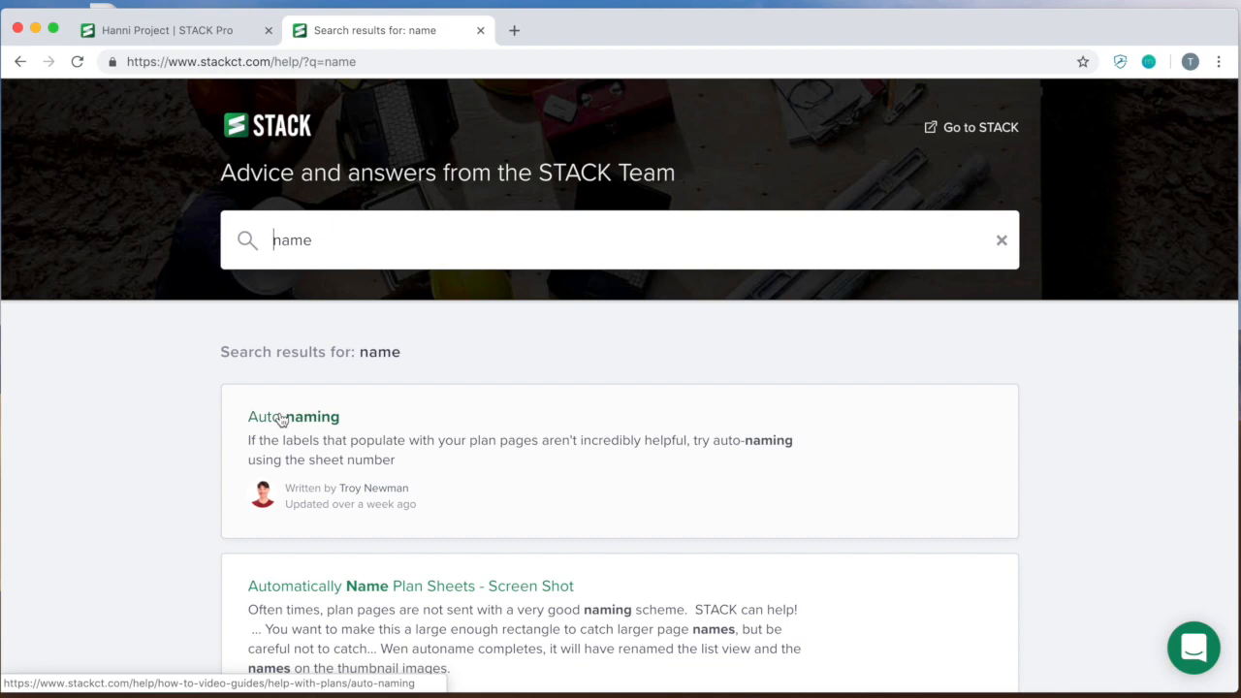
click(202, 34)
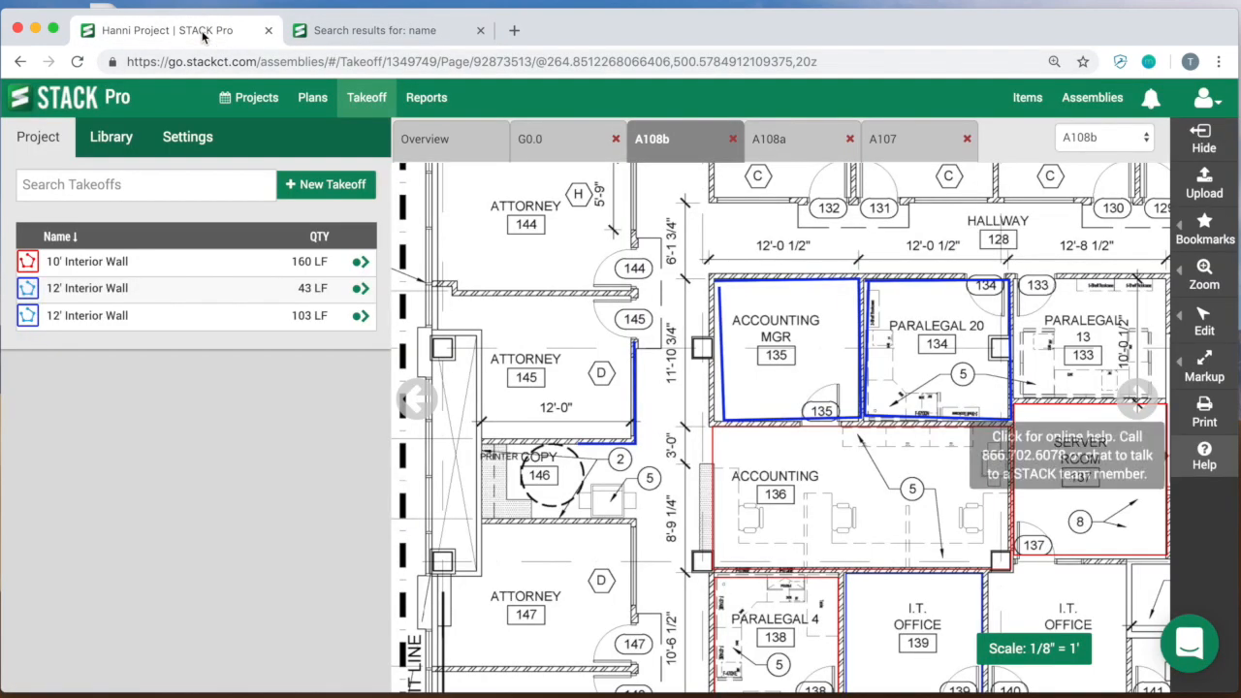